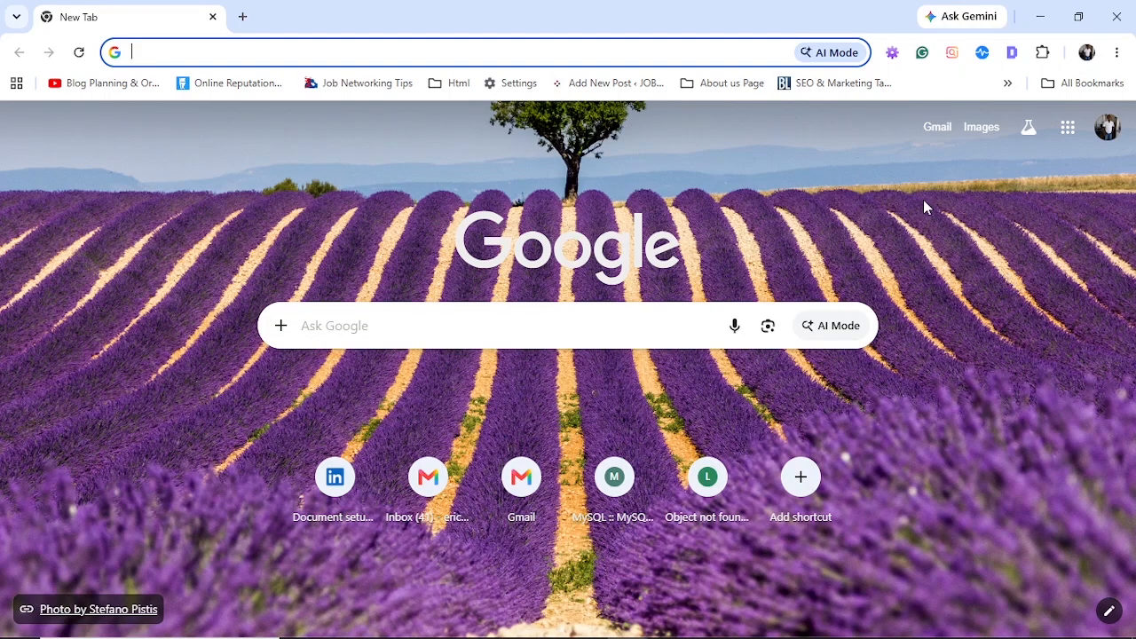
Open ecitizen.go.ke and sign in with the saved credentials, having the verification code sent to the phone.
{"action": "type", "text": "ec"}
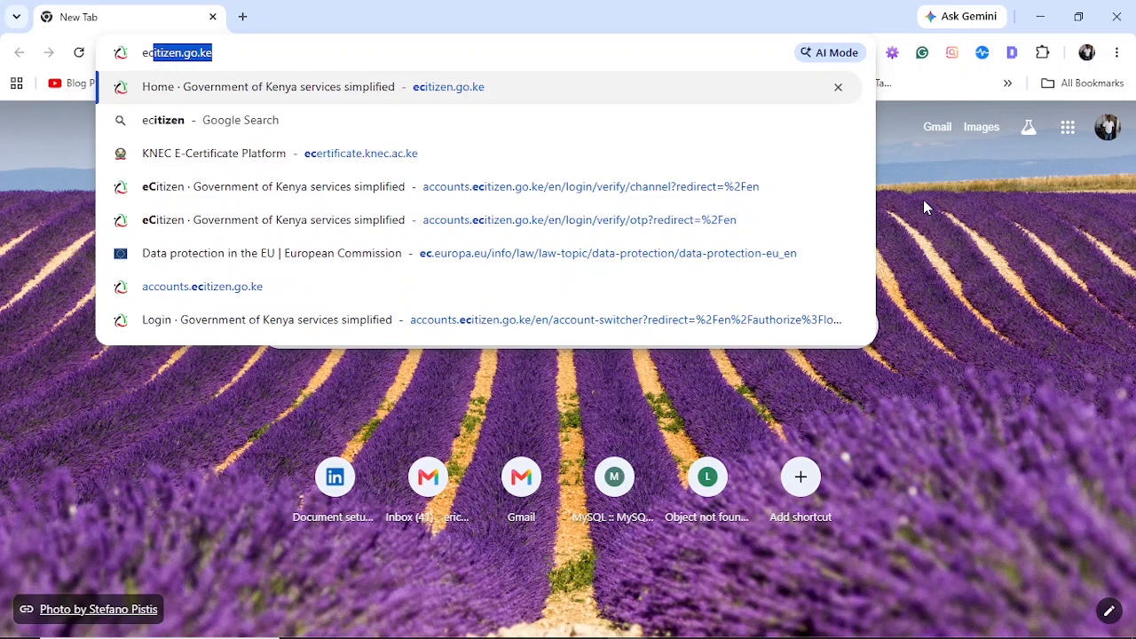
{"action": "left_click", "coordinate": [695, 86]}
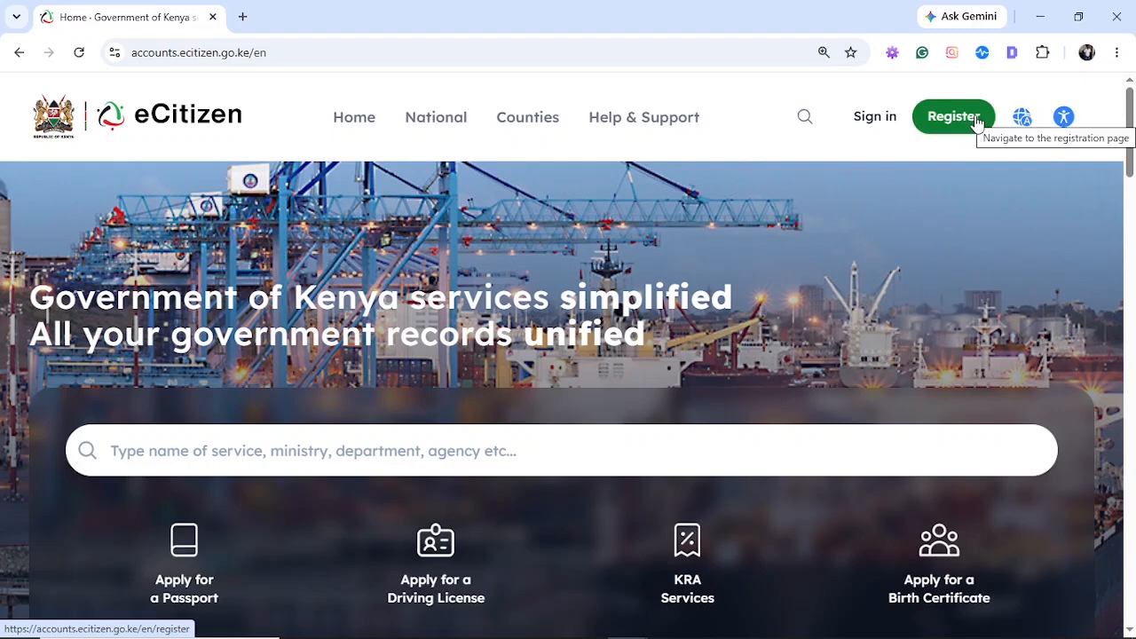
{"action": "left_click", "coordinate": [875, 118]}
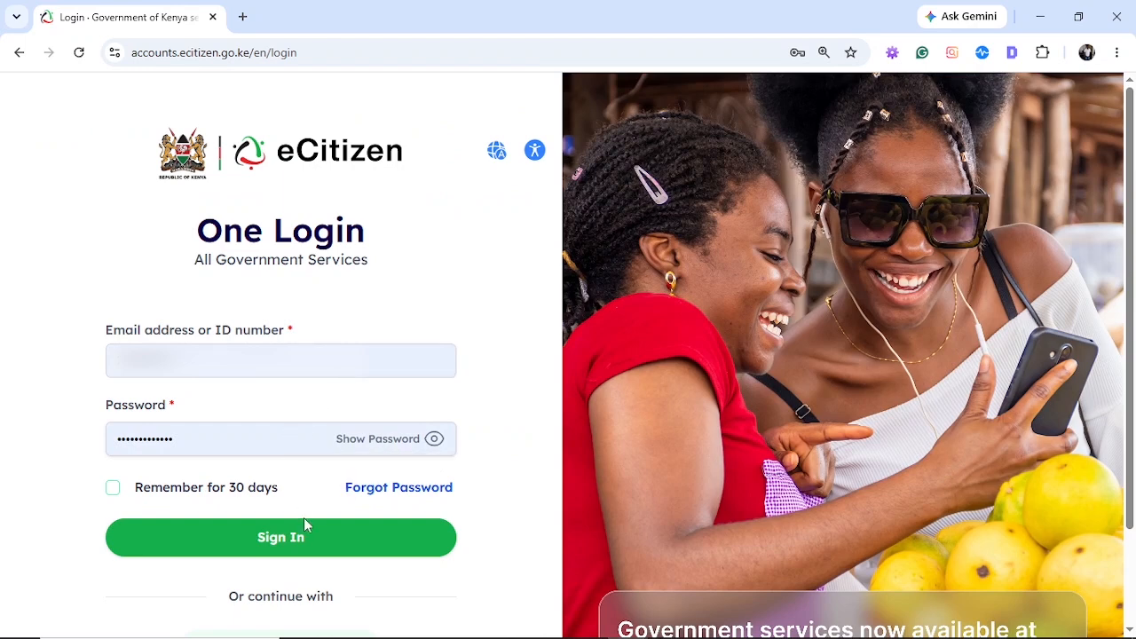
{"action": "left_click", "coordinate": [343, 549]}
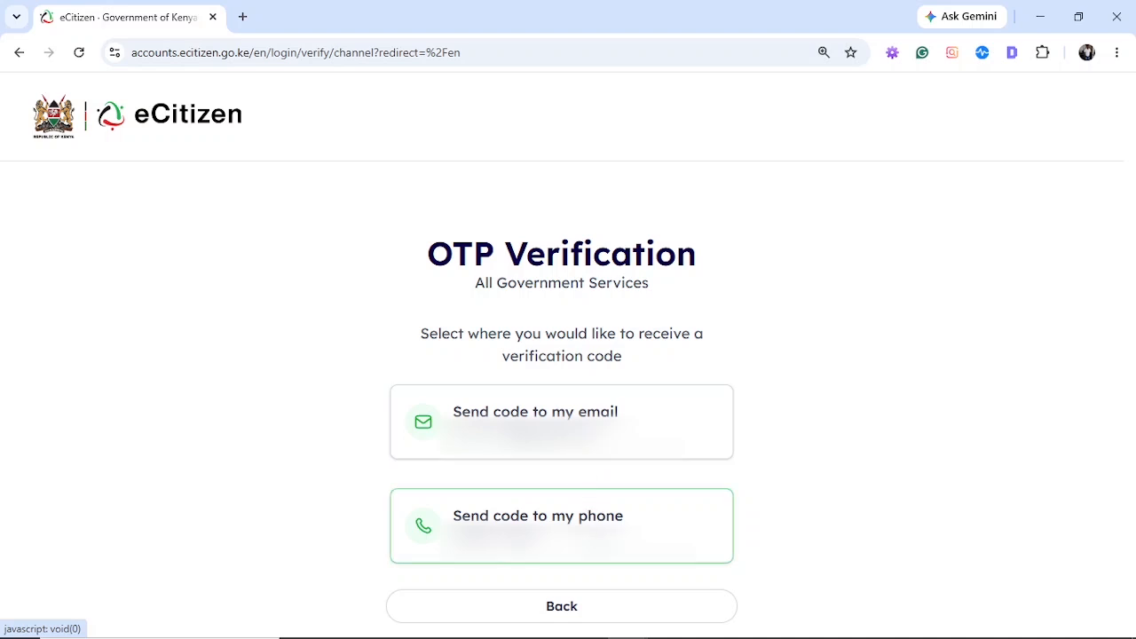
{"action": "left_click", "coordinate": [598, 540]}
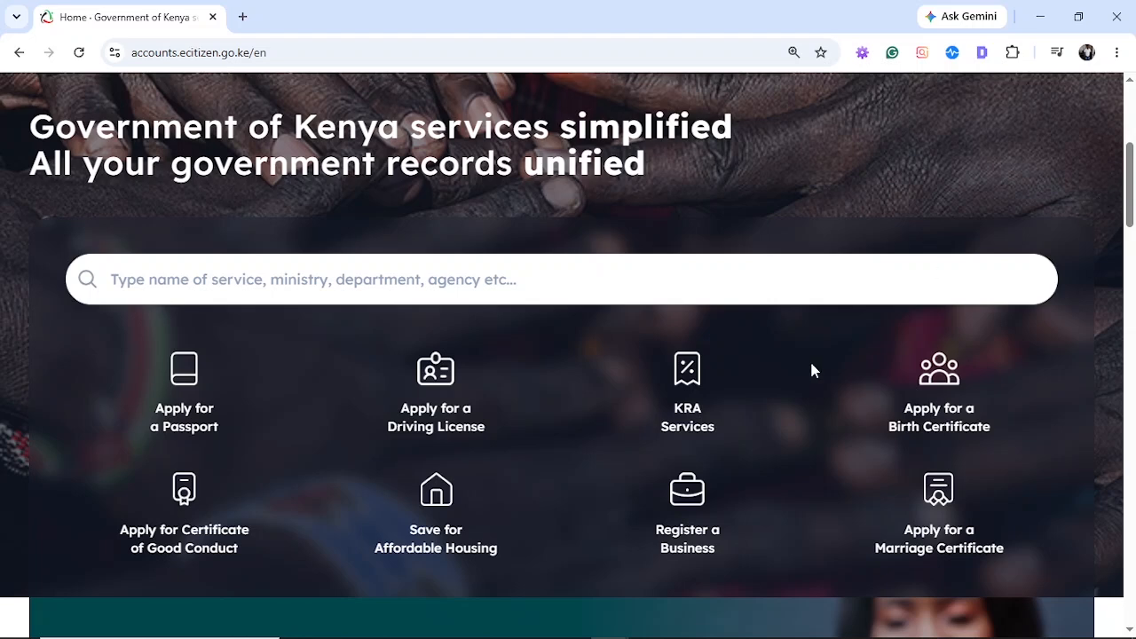
Open the Register a Business service and start a new application from the eBusiness account.
{"action": "left_click", "coordinate": [694, 502]}
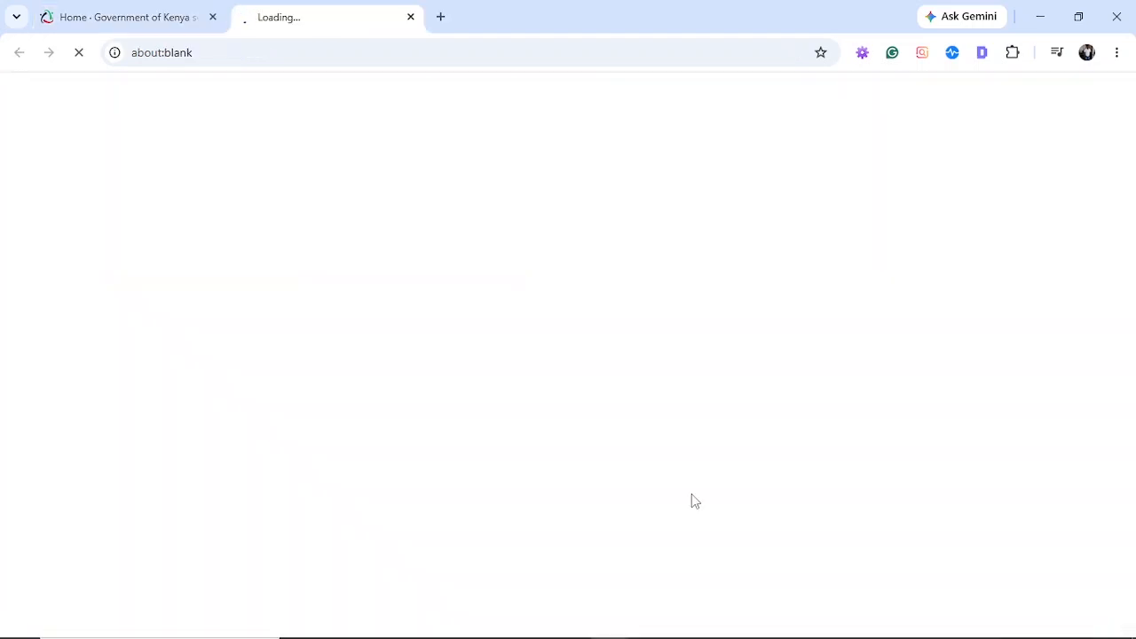
{"action": "left_click", "coordinate": [639, 413]}
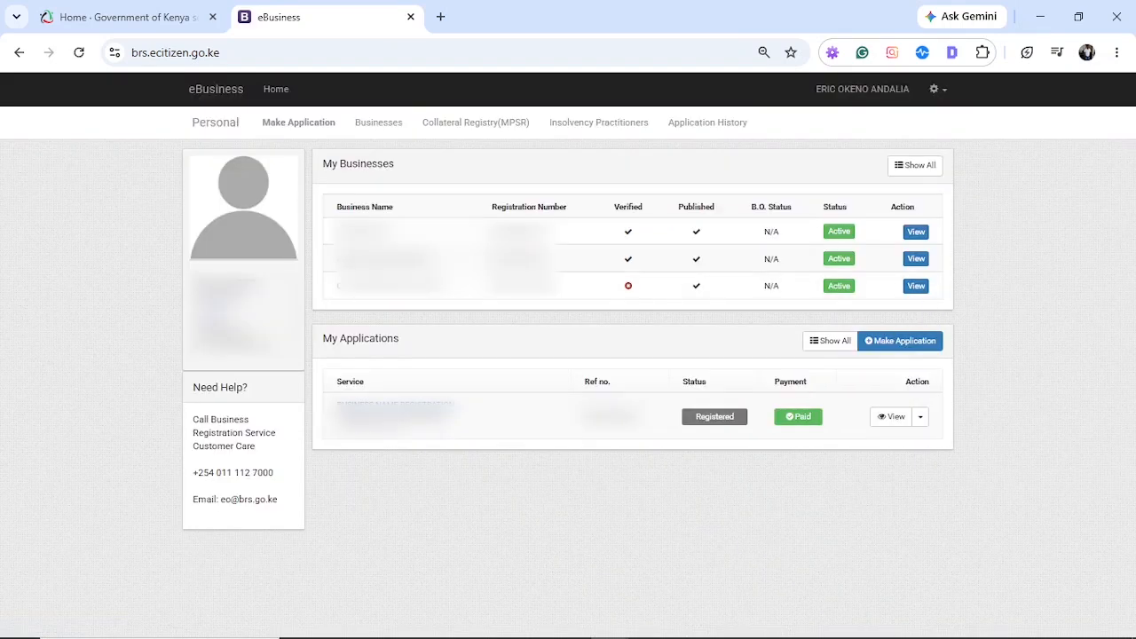
{"action": "mouse_move", "coordinate": [613, 626]}
{"action": "left_click", "coordinate": [883, 346]}
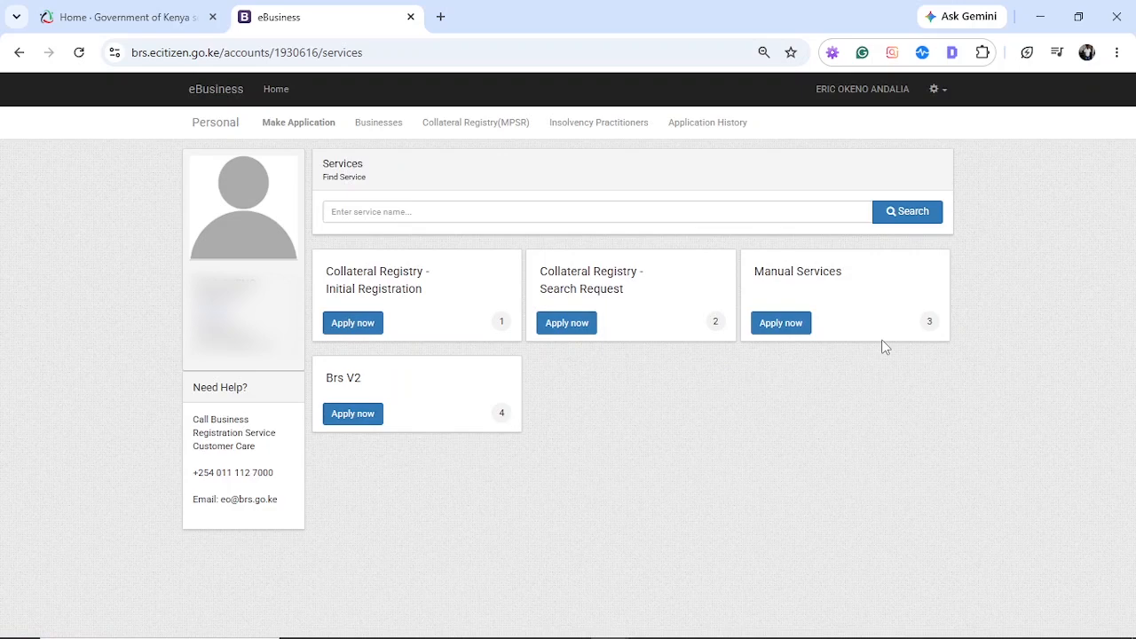
Apply for the Brs V2 service and log in to the Business Registration Service with eCitizen.
{"action": "left_click", "coordinate": [352, 414]}
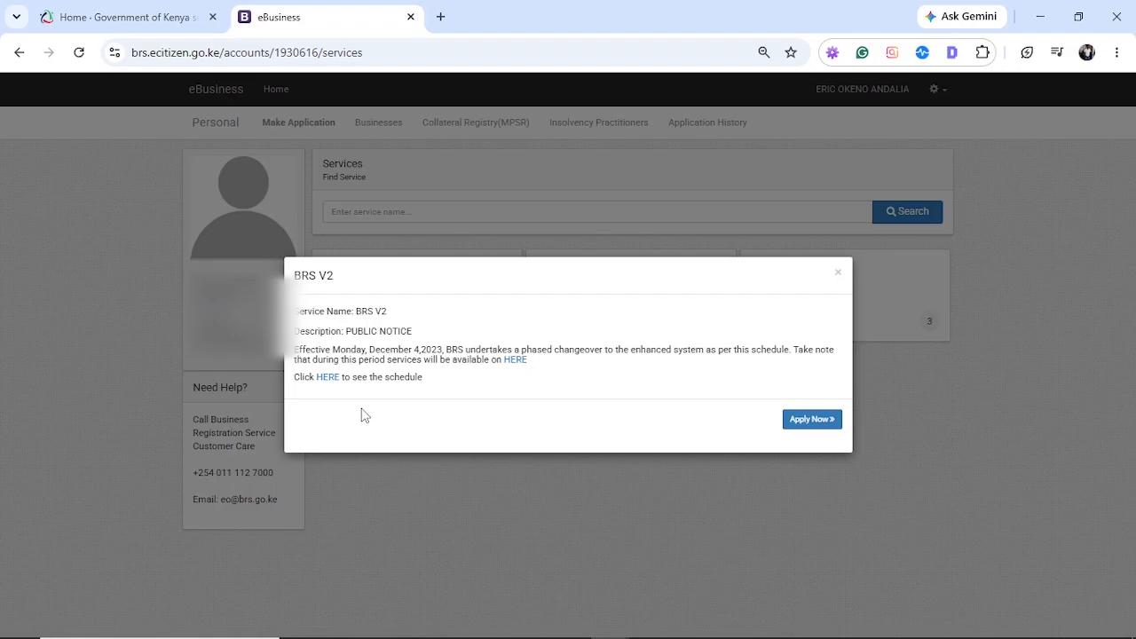
{"action": "left_click", "coordinate": [816, 425]}
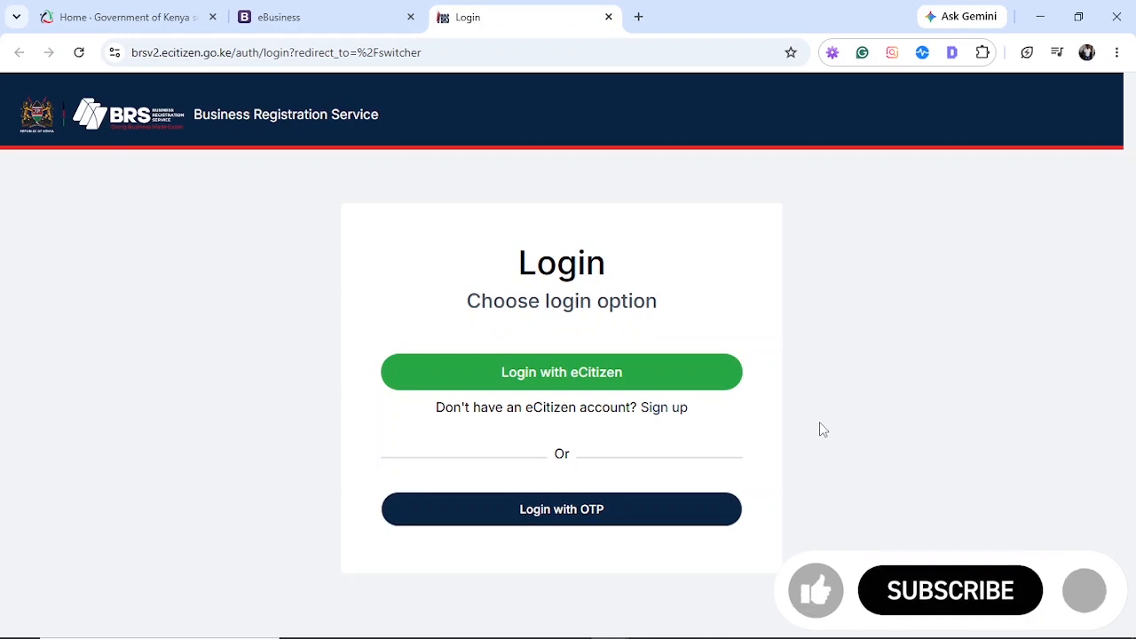
{"action": "left_click", "coordinate": [584, 386]}
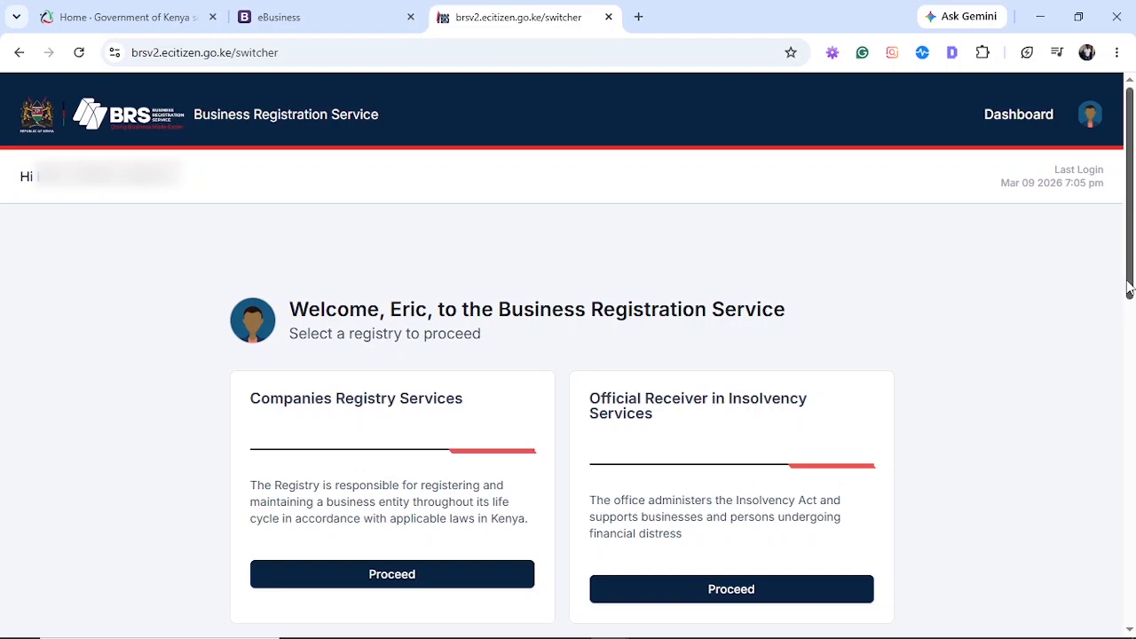
Proceed to Companies Registry Services and apply for Registration Of A Business Name.
{"action": "left_click_drag", "start_coordinate": [1131, 287], "coordinate": [1135, 373]}
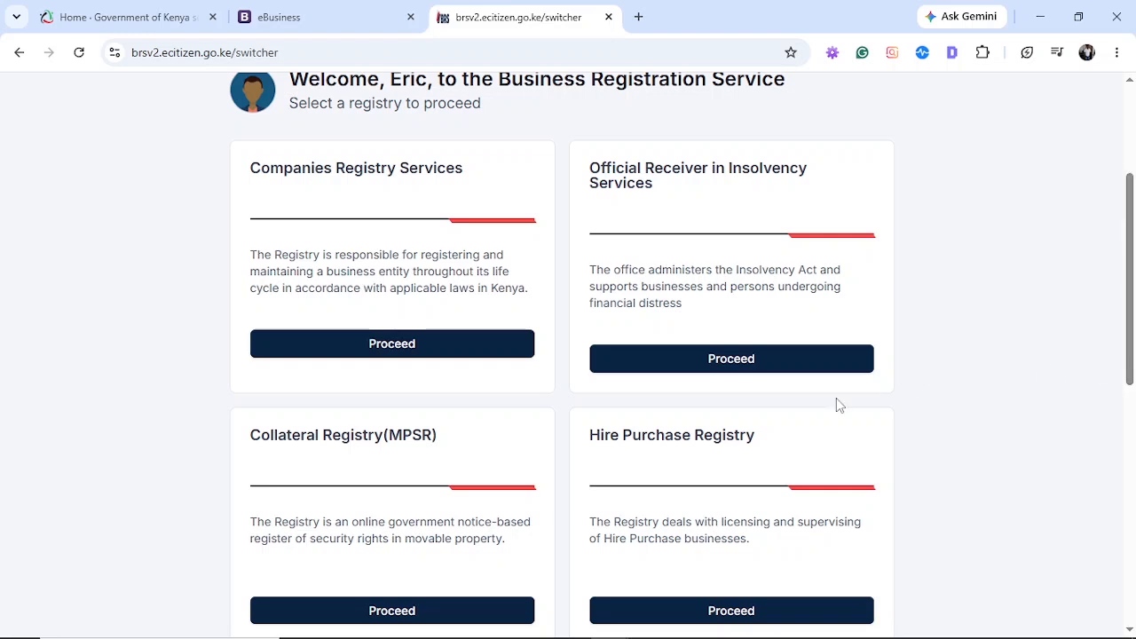
{"action": "left_click", "coordinate": [424, 352]}
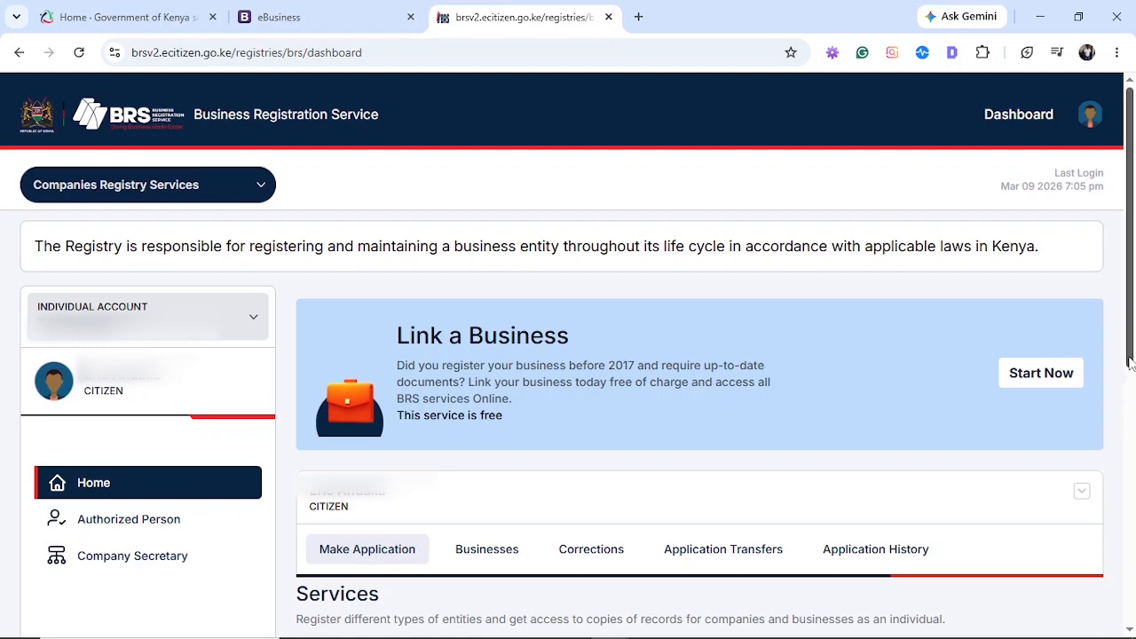
{"action": "scroll", "coordinate": [1131, 384], "scroll_direction": "down", "scroll_amount": 1}
{"action": "left_click_drag", "start_coordinate": [1135, 385], "coordinate": [1133, 401]}
{"action": "left_click_drag", "start_coordinate": [1131, 409], "coordinate": [1131, 621]}
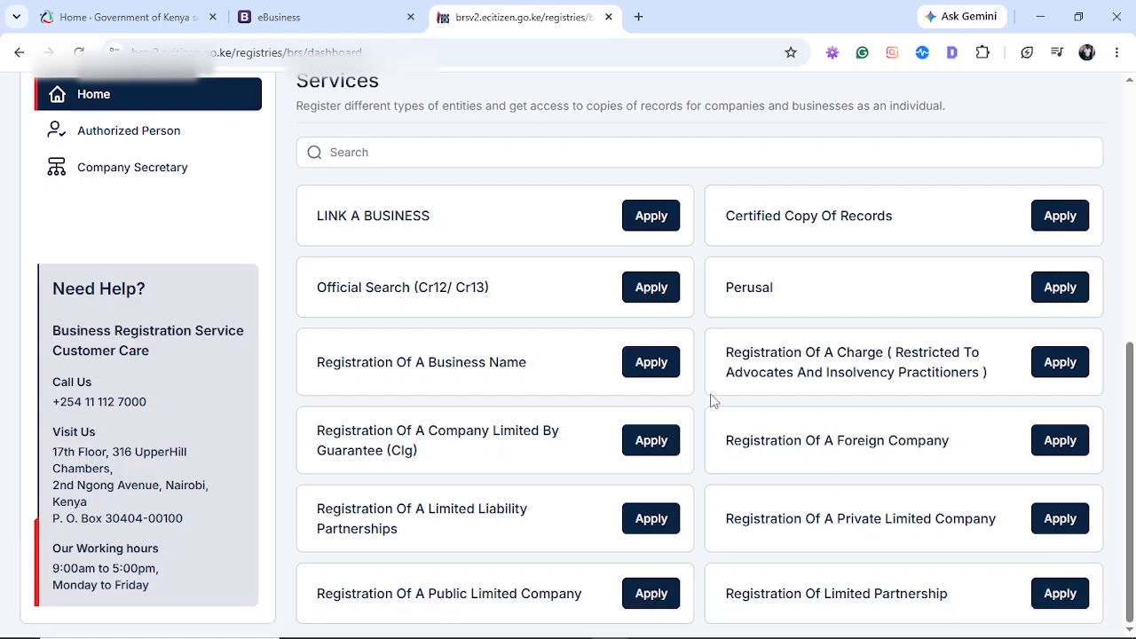
{"action": "left_click", "coordinate": [648, 366]}
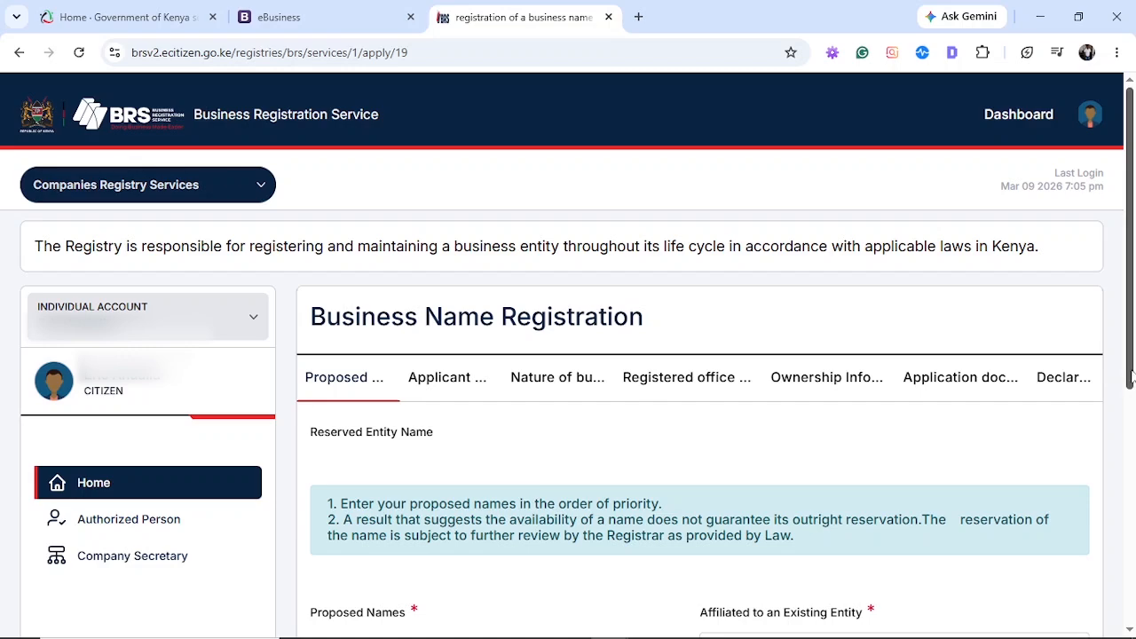
Check the Affiliated to an Existing Entity choices for the first two proposed names.
{"action": "left_click_drag", "start_coordinate": [1130, 379], "coordinate": [1130, 500]}
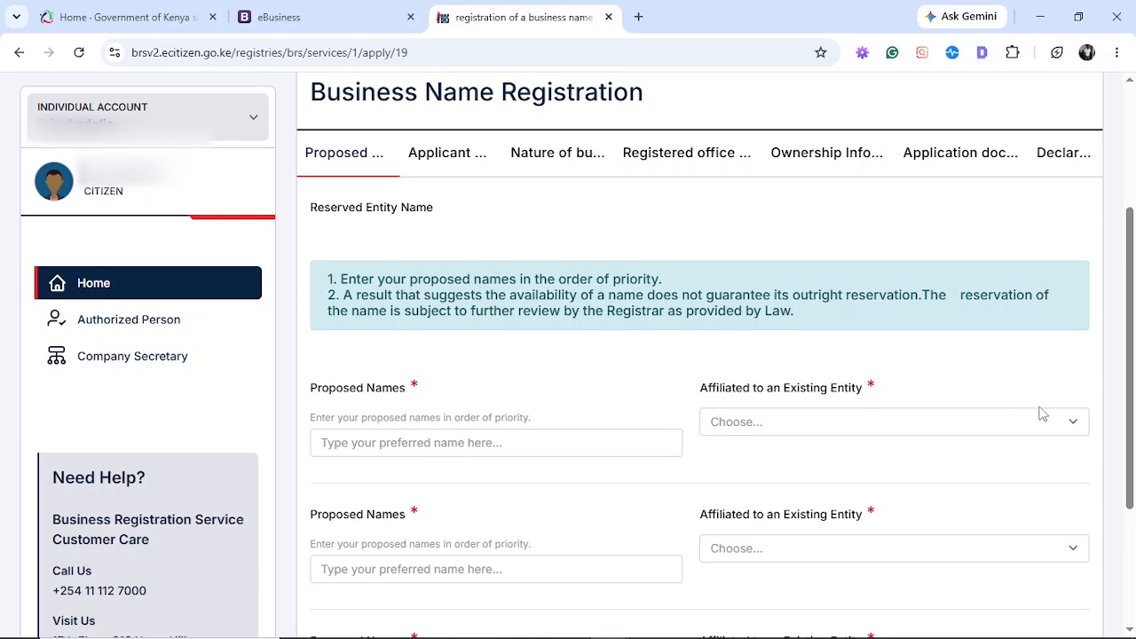
{"action": "left_click", "coordinate": [1082, 435]}
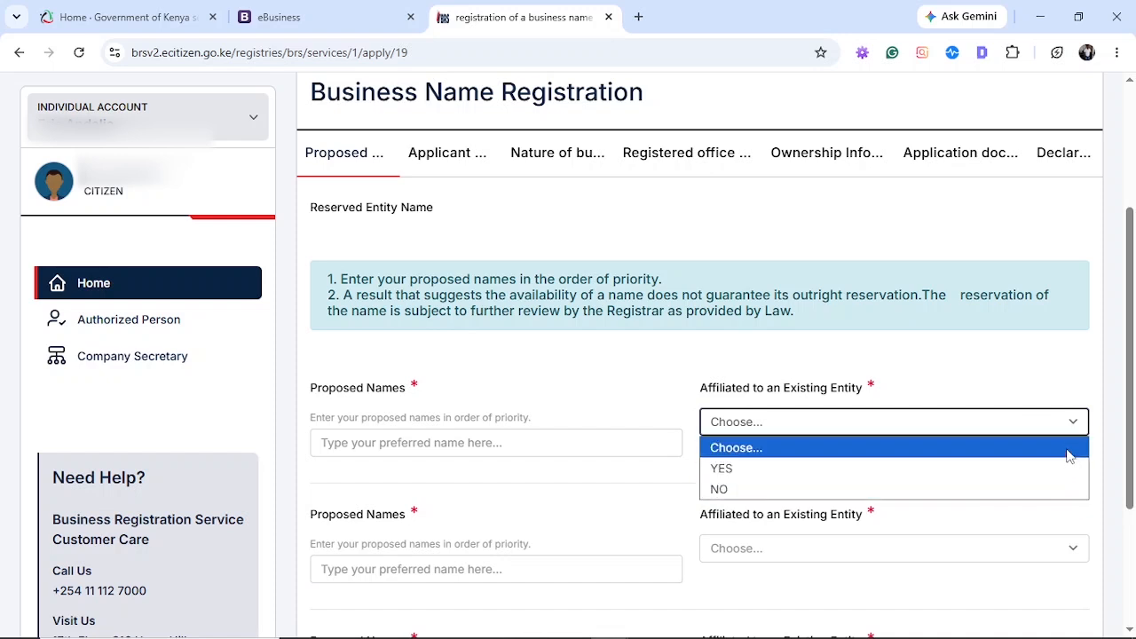
{"action": "left_click", "coordinate": [1070, 453]}
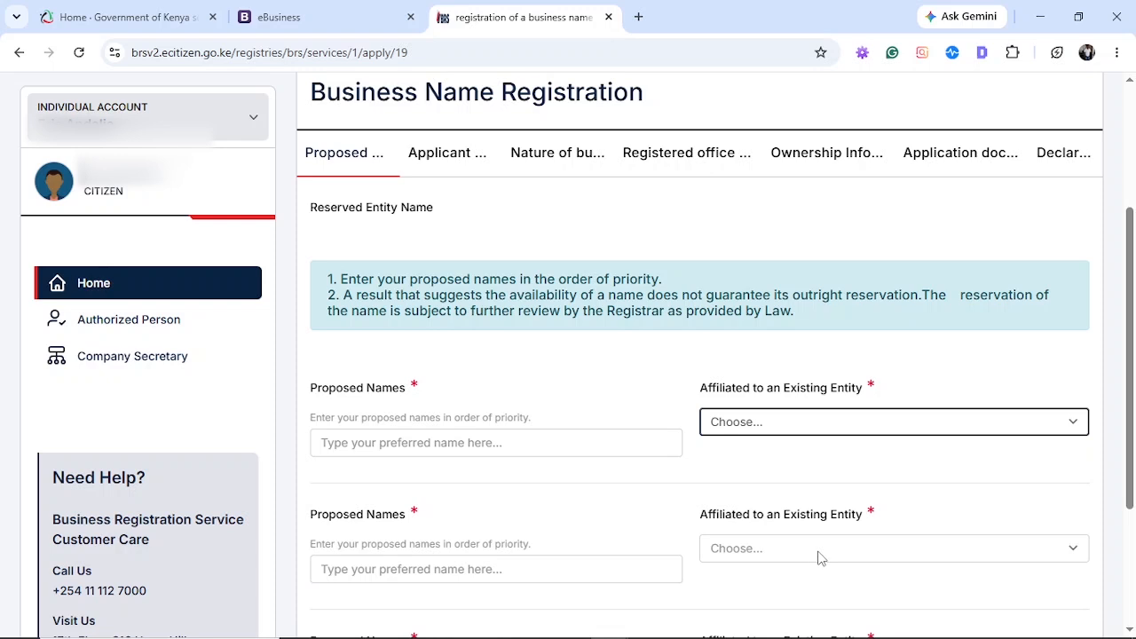
{"action": "left_click", "coordinate": [871, 551]}
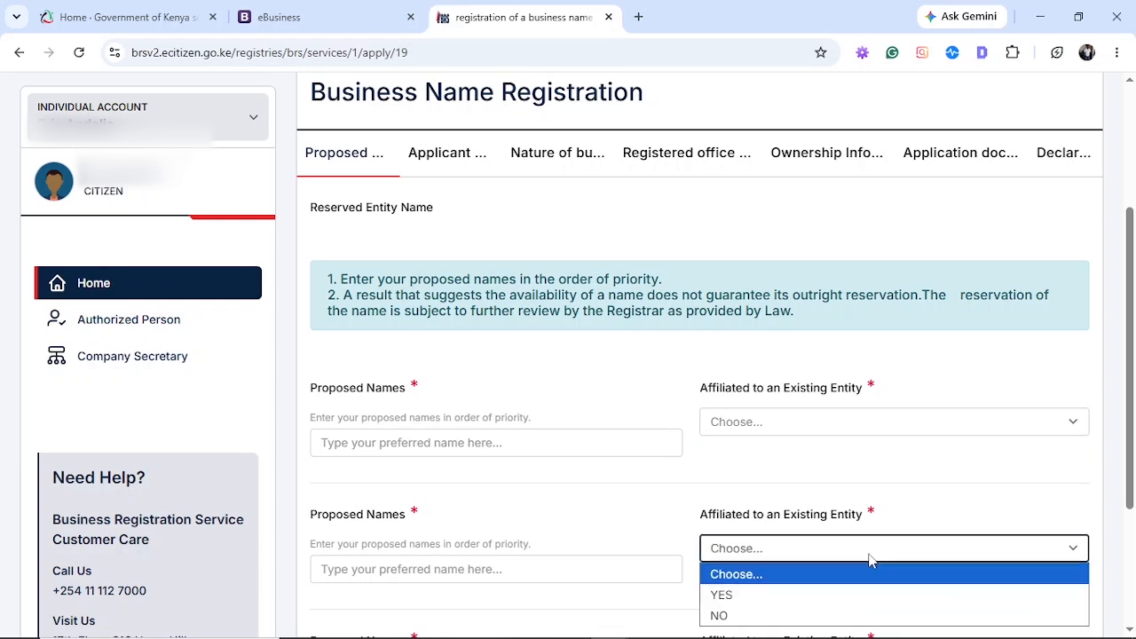
{"action": "left_click", "coordinate": [975, 506]}
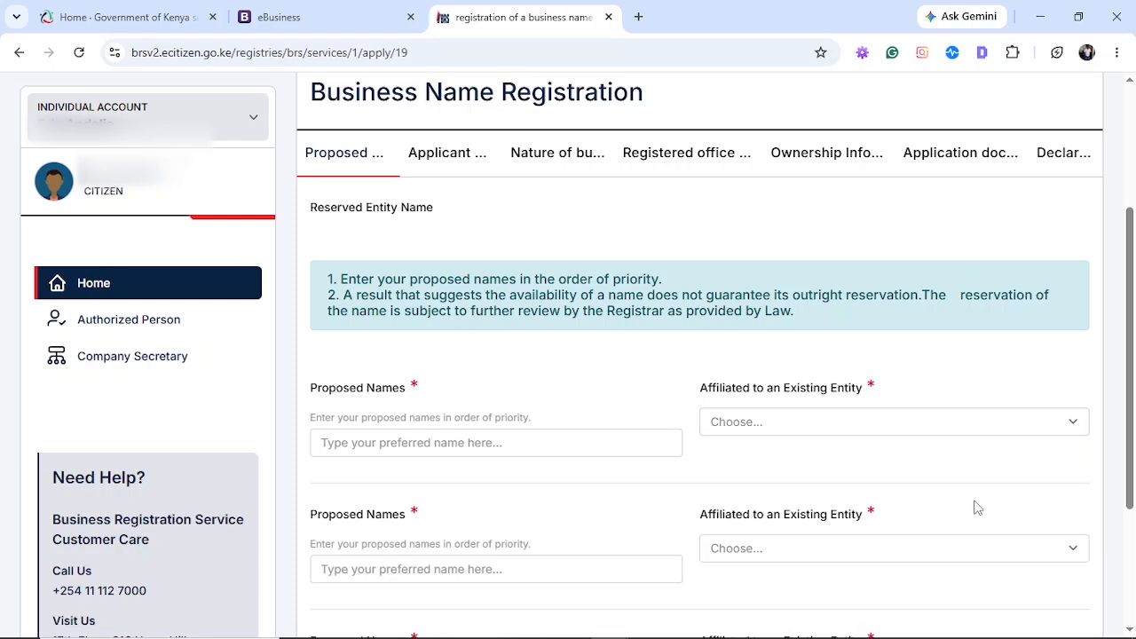
Add another proposed name entry to the business name registration form.
{"action": "left_click_drag", "start_coordinate": [1131, 499], "coordinate": [1131, 612]}
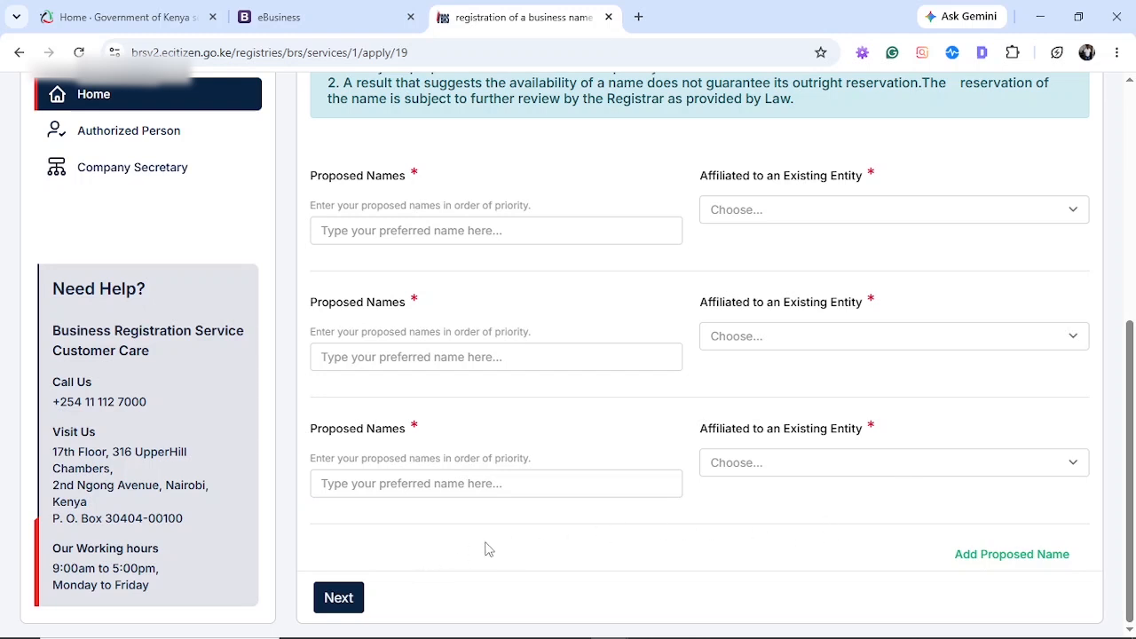
{"action": "left_click", "coordinate": [986, 567]}
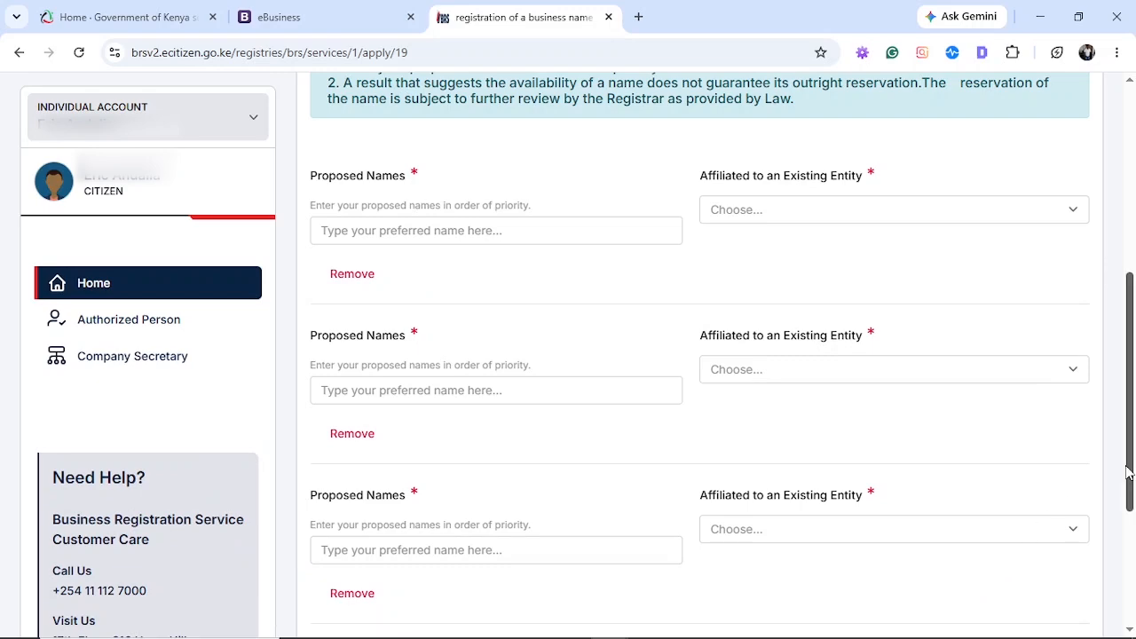
{"action": "left_click_drag", "start_coordinate": [1131, 472], "coordinate": [1134, 596]}
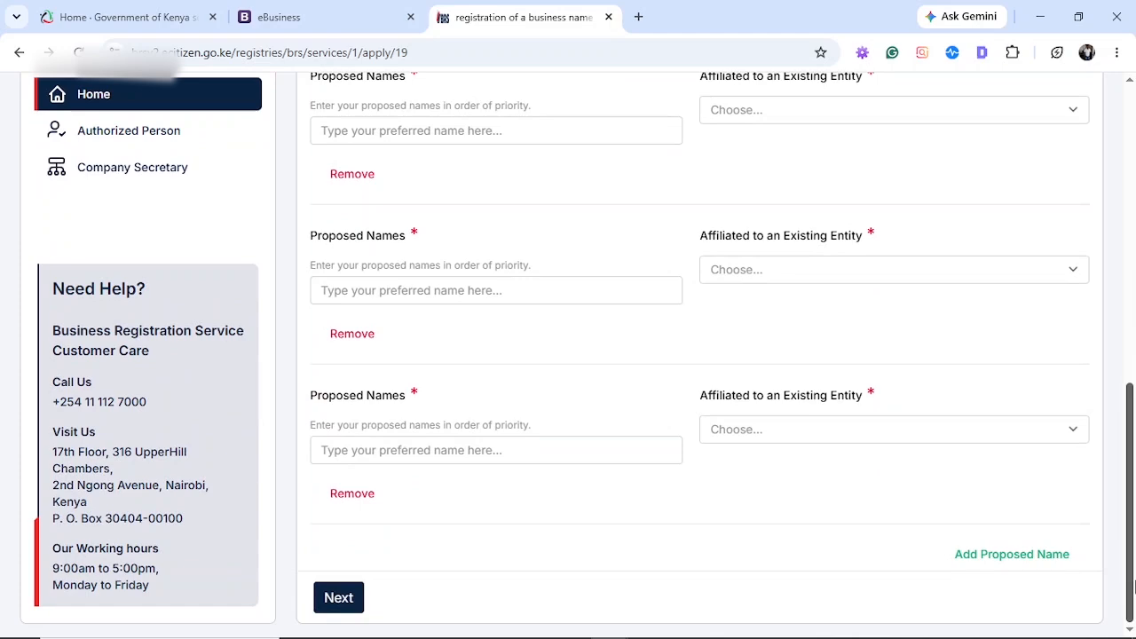
{"action": "mouse_move", "coordinate": [1134, 581]}
{"action": "left_mouse_down"}
{"action": "mouse_move", "coordinate": [1132, 568]}
{"action": "mouse_move", "coordinate": [1132, 580]}
{"action": "left_mouse_up"}
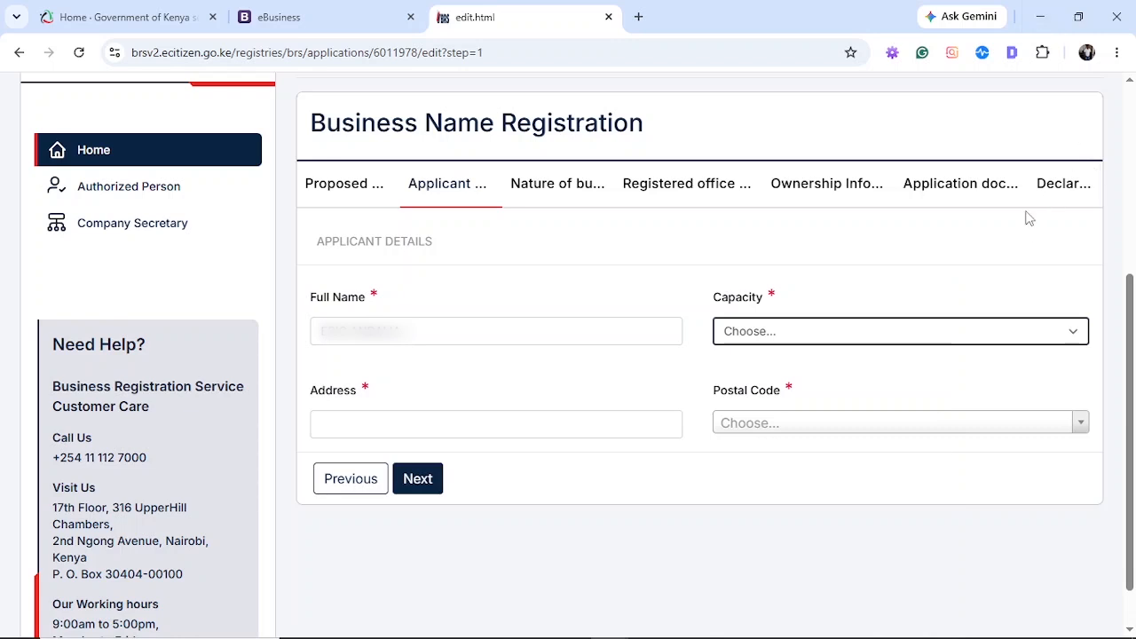
Set the applicant's capacity to Proprietor in the applicant details.
{"action": "left_click", "coordinate": [1041, 332]}
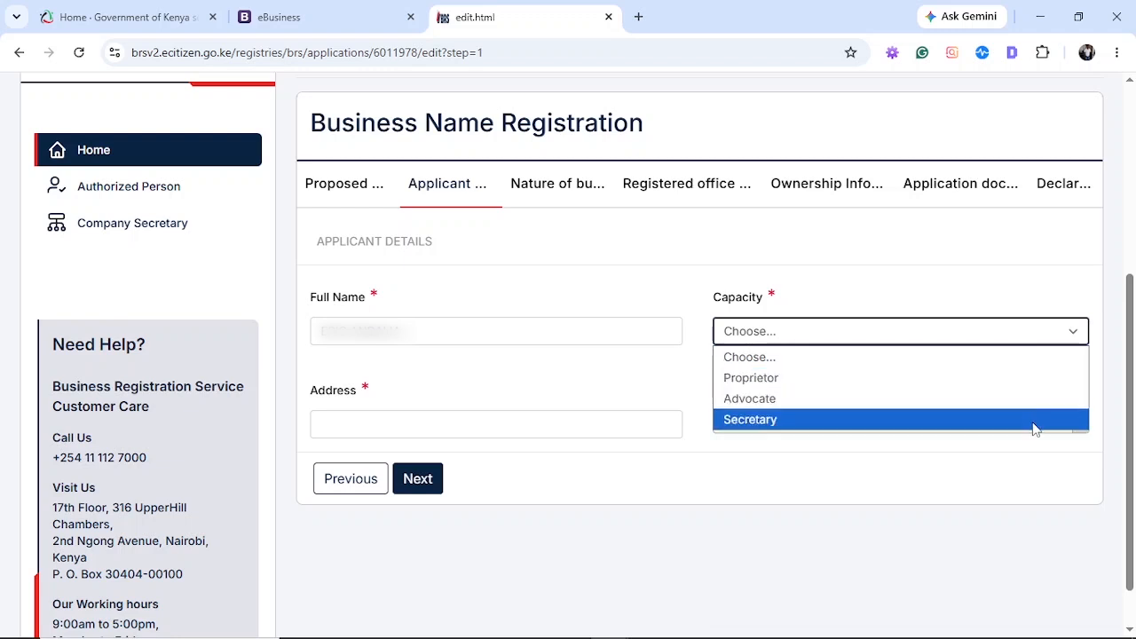
{"action": "left_click", "coordinate": [1065, 378]}
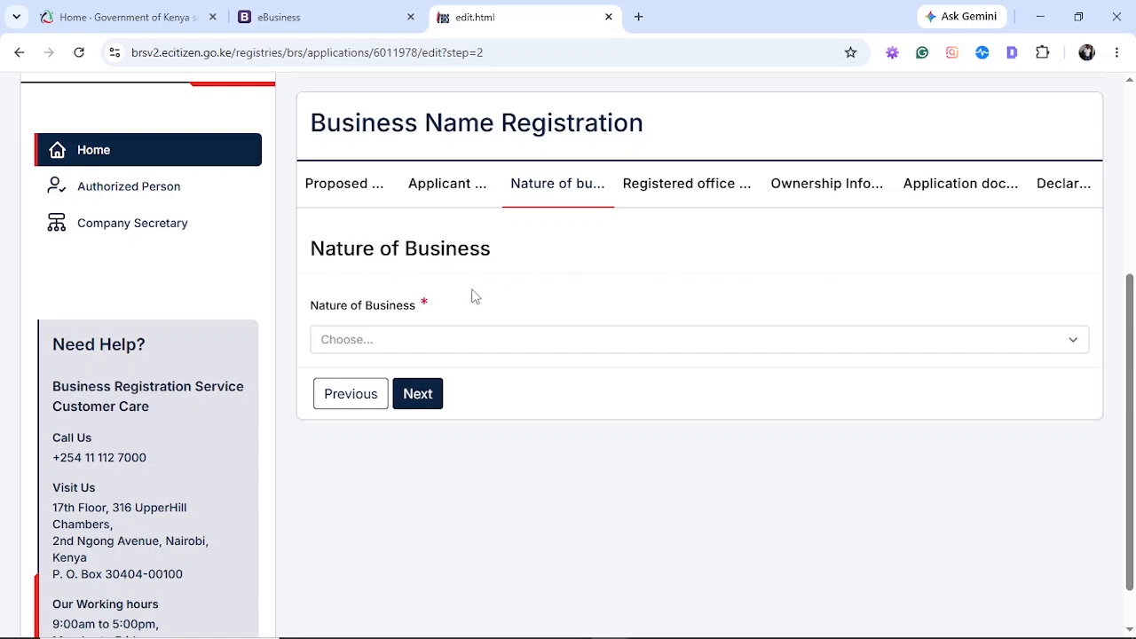
Set the Nature of Business to OTHER and continue to the registered office addresses section.
{"action": "left_click", "coordinate": [576, 348]}
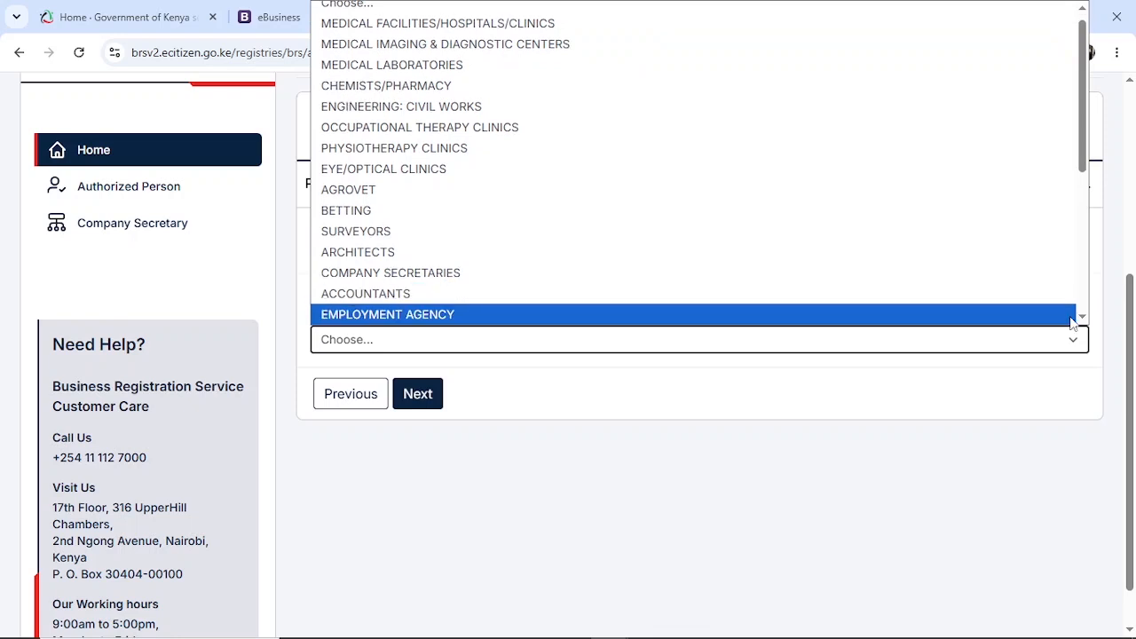
{"action": "scroll", "coordinate": [1083, 321], "scroll_direction": "down", "scroll_amount": 3}
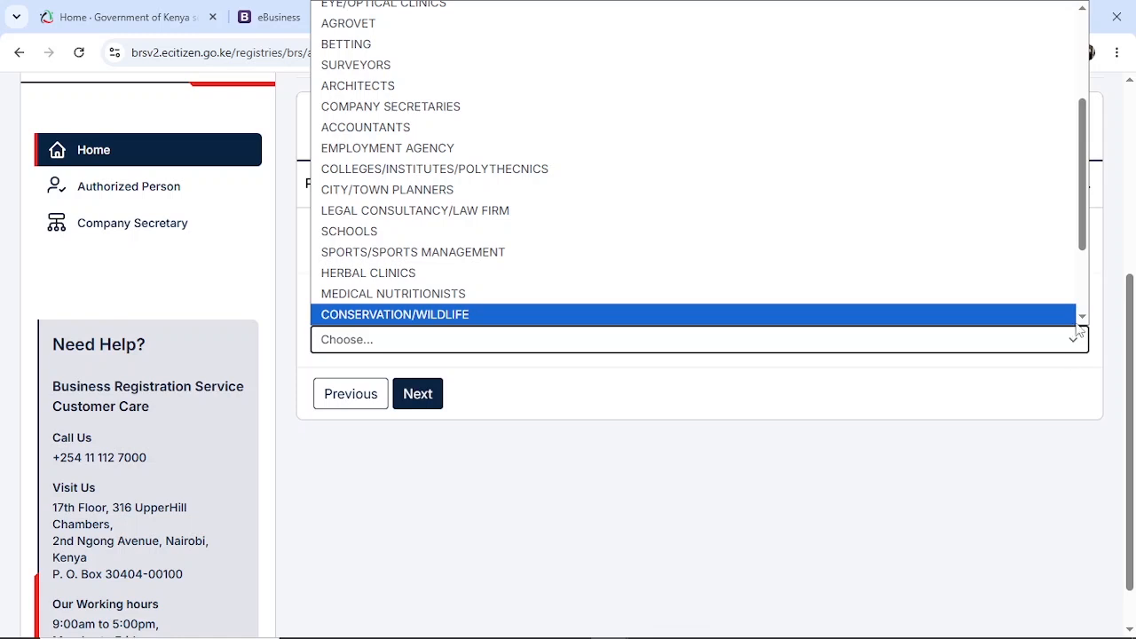
{"action": "scroll", "coordinate": [1081, 321], "scroll_direction": "down", "scroll_amount": 2}
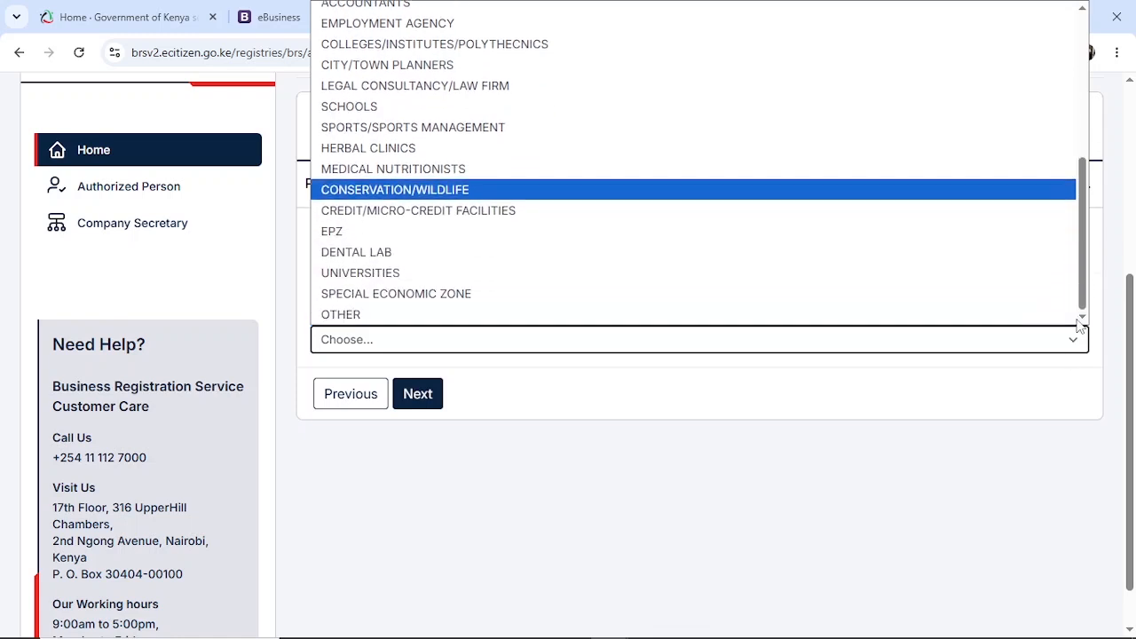
{"action": "left_click", "coordinate": [1030, 314]}
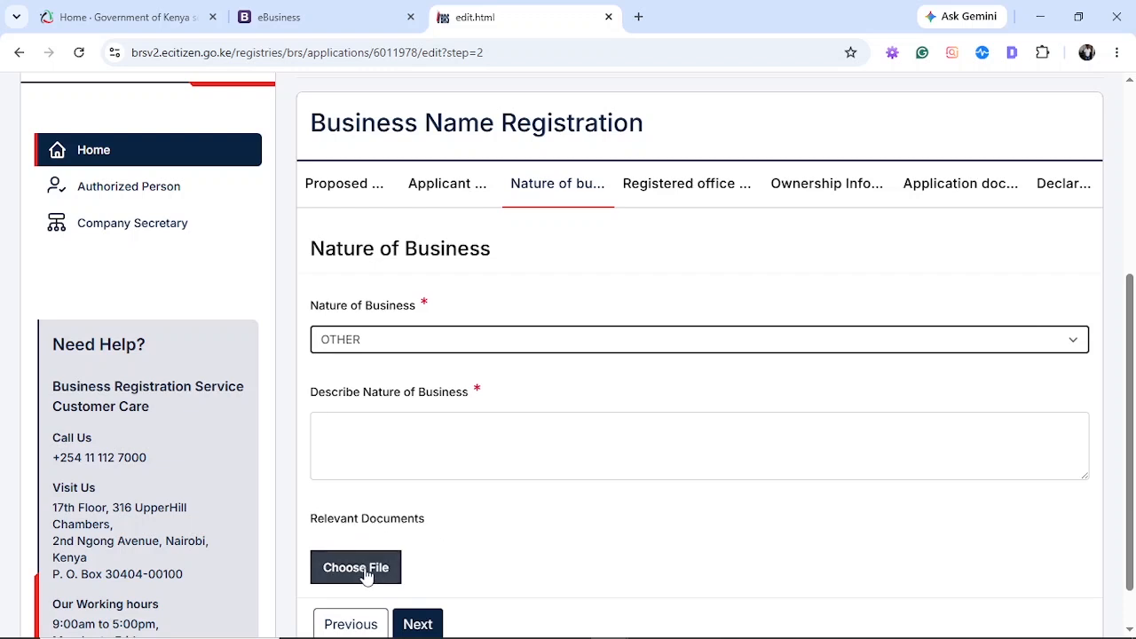
{"action": "left_click", "coordinate": [418, 625]}
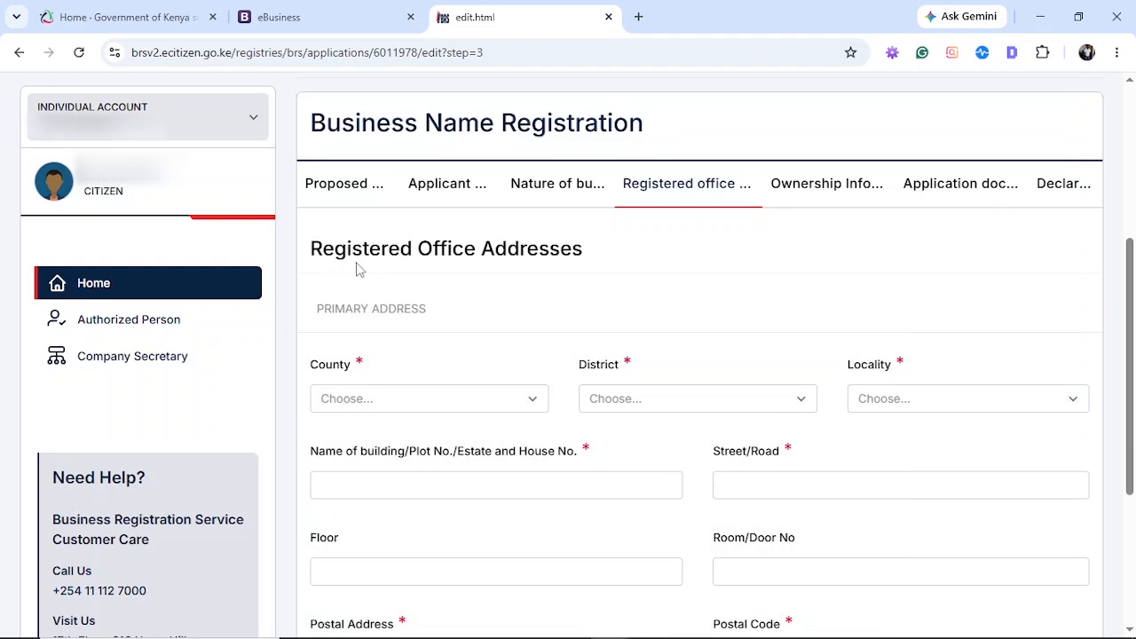
Check the County and District choices for the primary registered office address.
{"action": "left_click", "coordinate": [539, 407]}
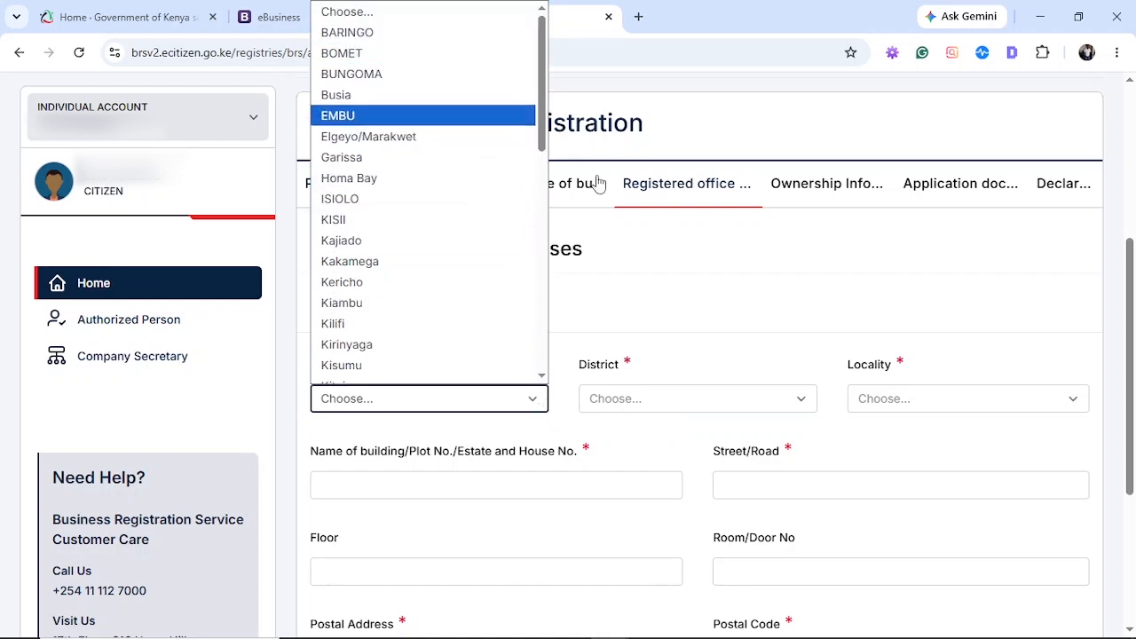
{"action": "left_click", "coordinate": [708, 293]}
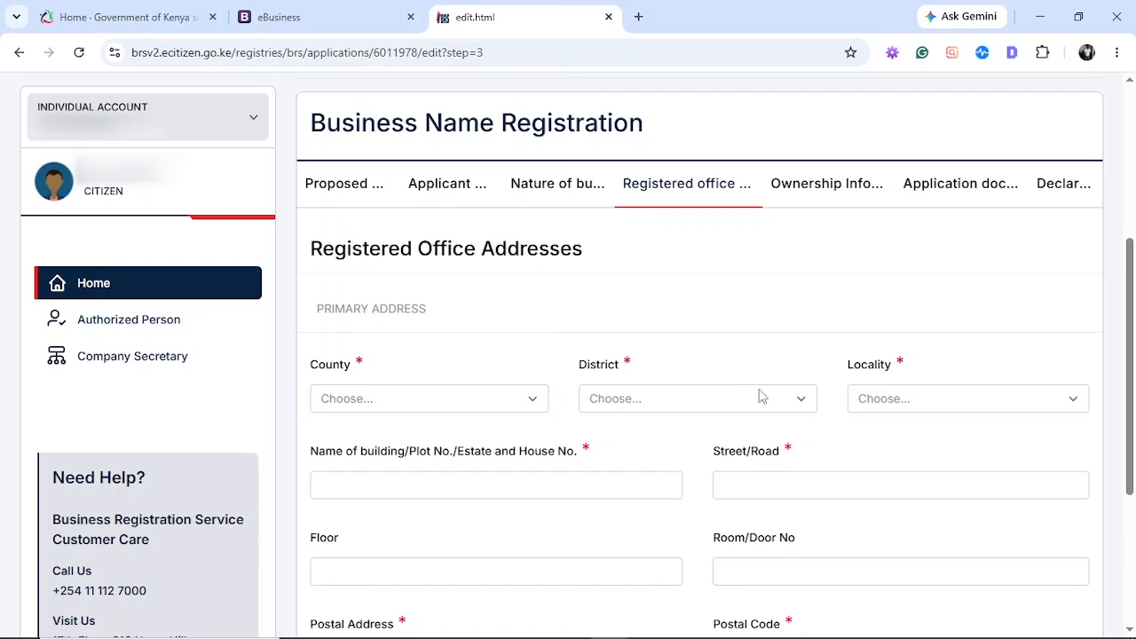
{"action": "left_click", "coordinate": [802, 404]}
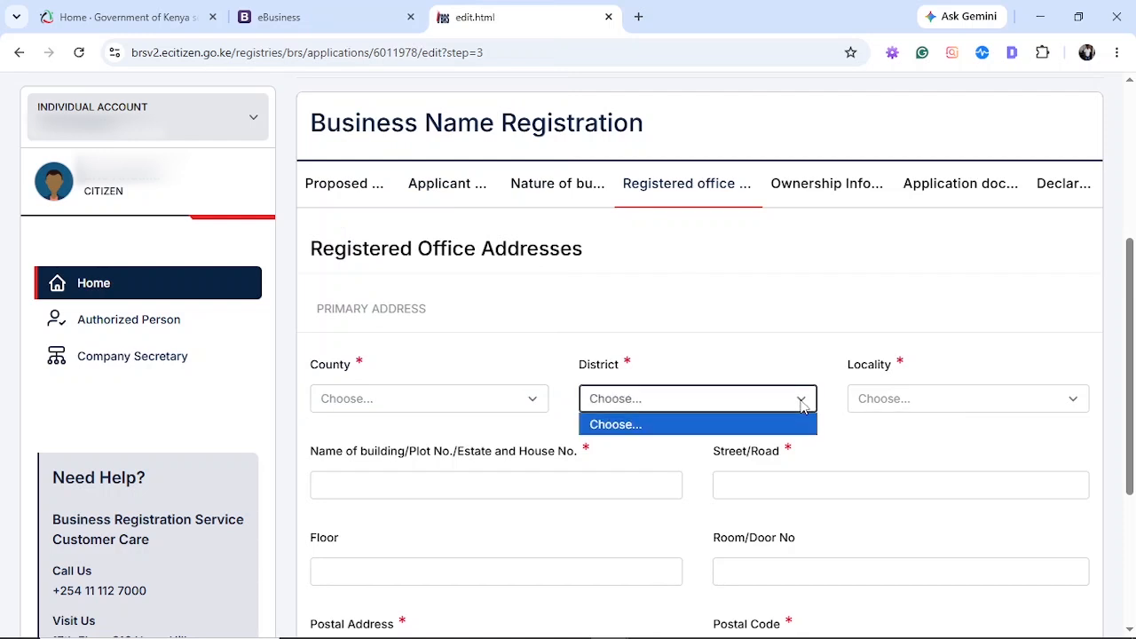
{"action": "left_click", "coordinate": [738, 405]}
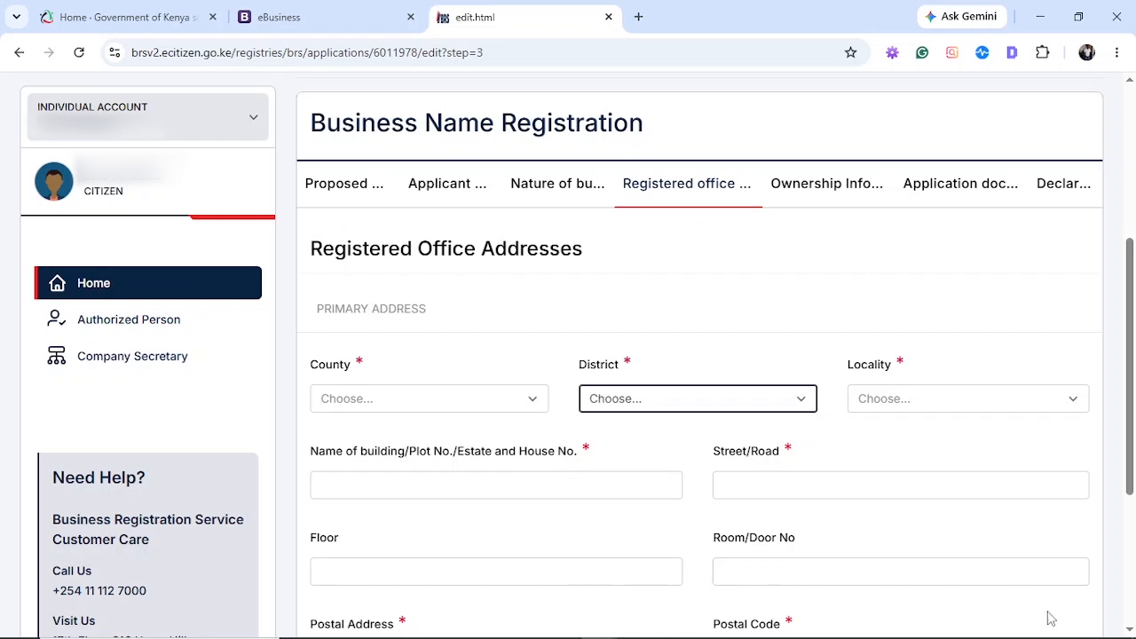
Continue to the ownership information section and add a proprietor entry with the ID type Kenyan Citizen, closing its details form.
{"action": "scroll", "coordinate": [1129, 629], "scroll_direction": "down", "scroll_amount": 3}
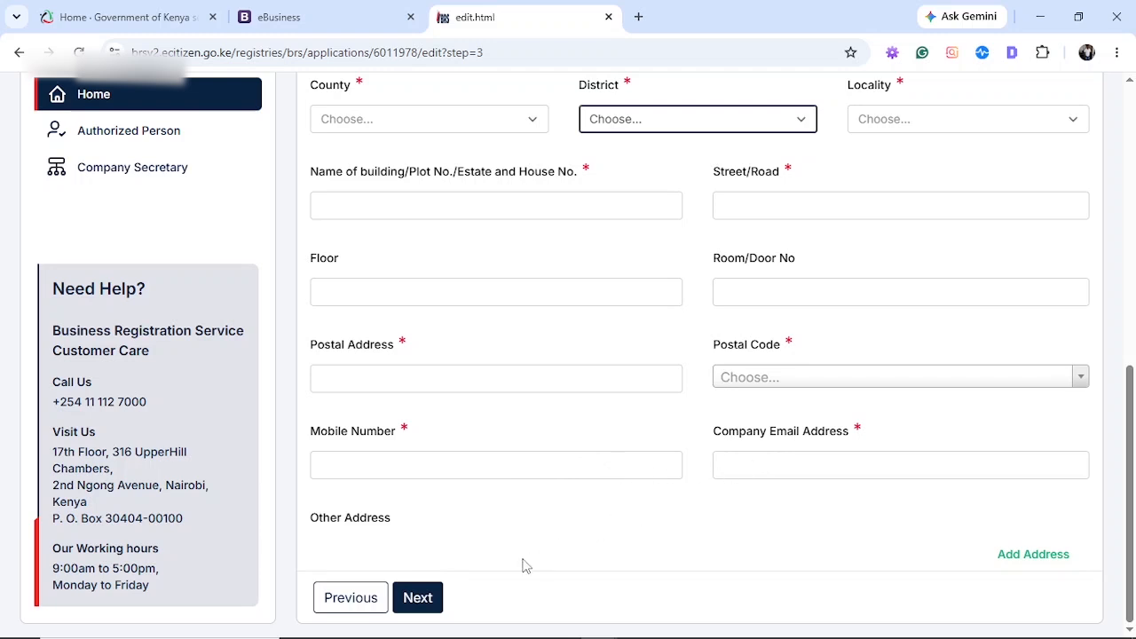
{"action": "left_click", "coordinate": [417, 599]}
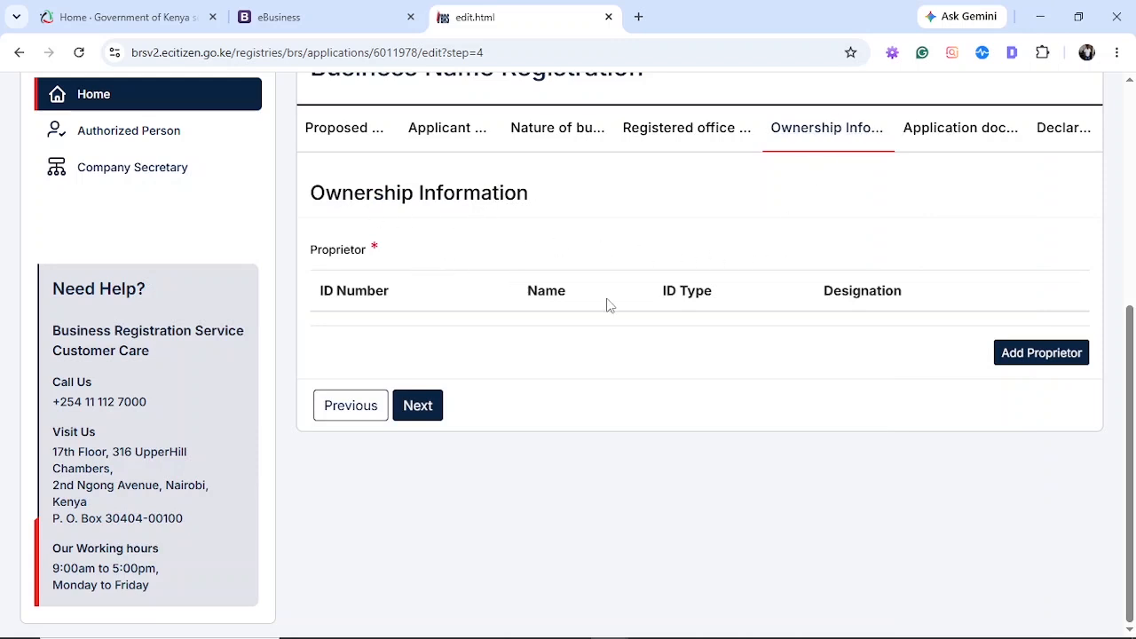
{"action": "left_click", "coordinate": [1034, 355]}
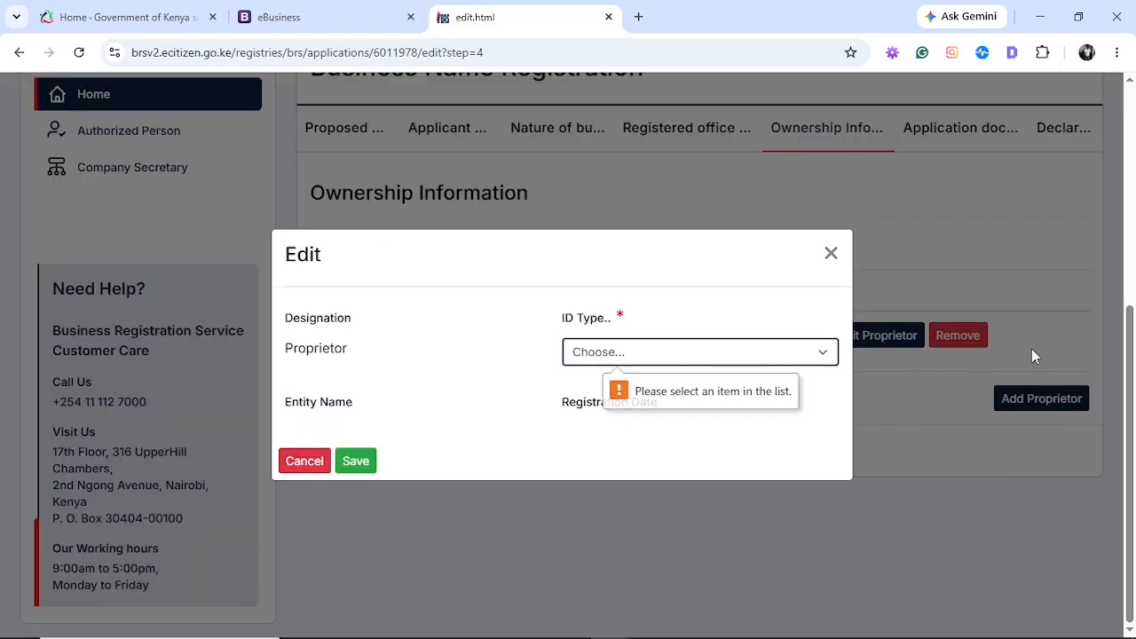
{"action": "left_click", "coordinate": [826, 359]}
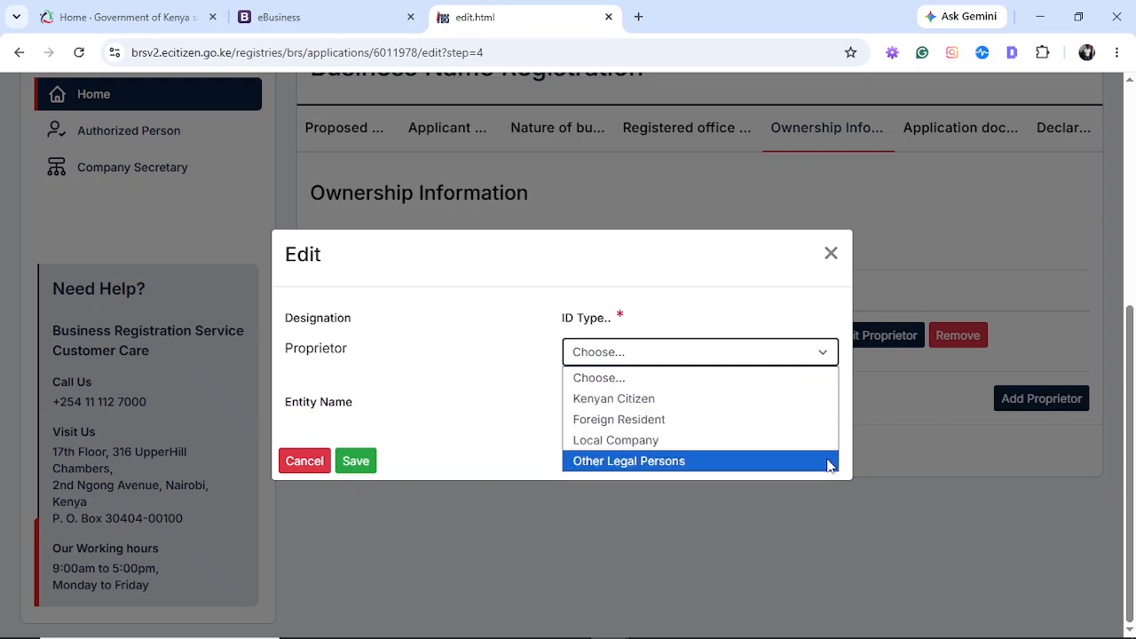
{"action": "left_click", "coordinate": [834, 399]}
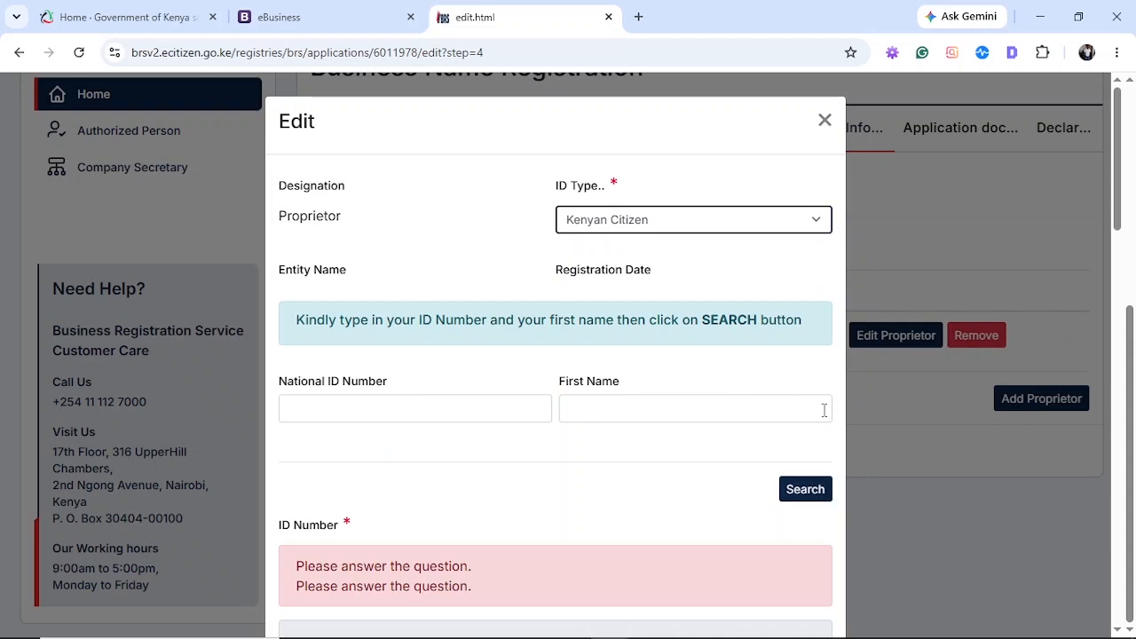
{"action": "left_click", "coordinate": [825, 122]}
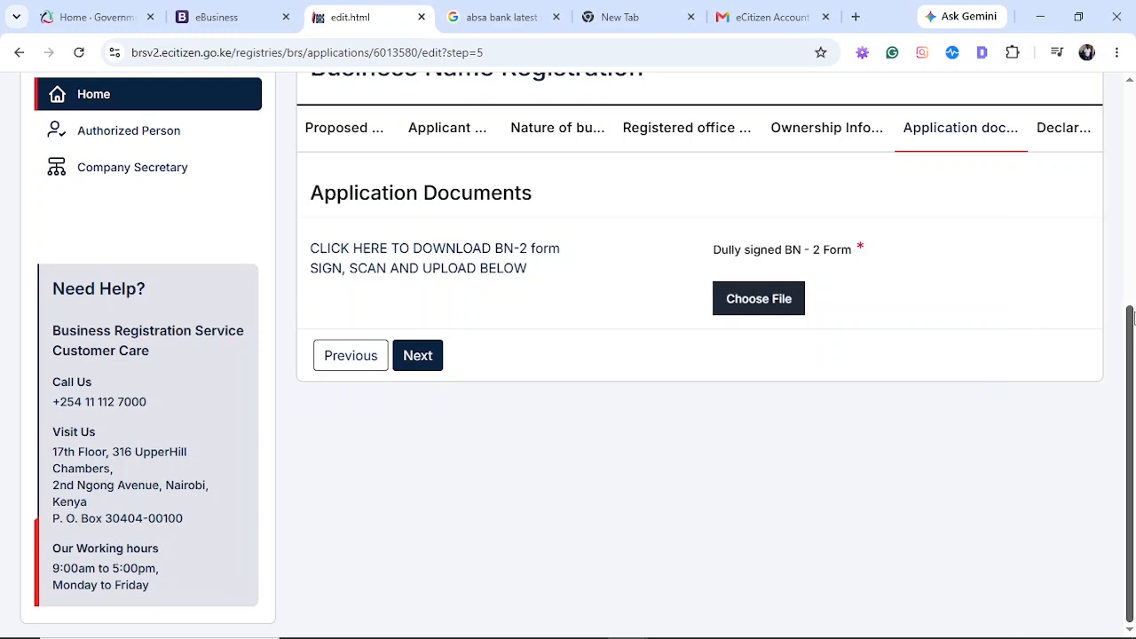
Proceed from the application documents to the declaration, confirm that all required information is provided, and preview the application.
{"action": "left_click_drag", "start_coordinate": [1132, 321], "coordinate": [1132, 305]}
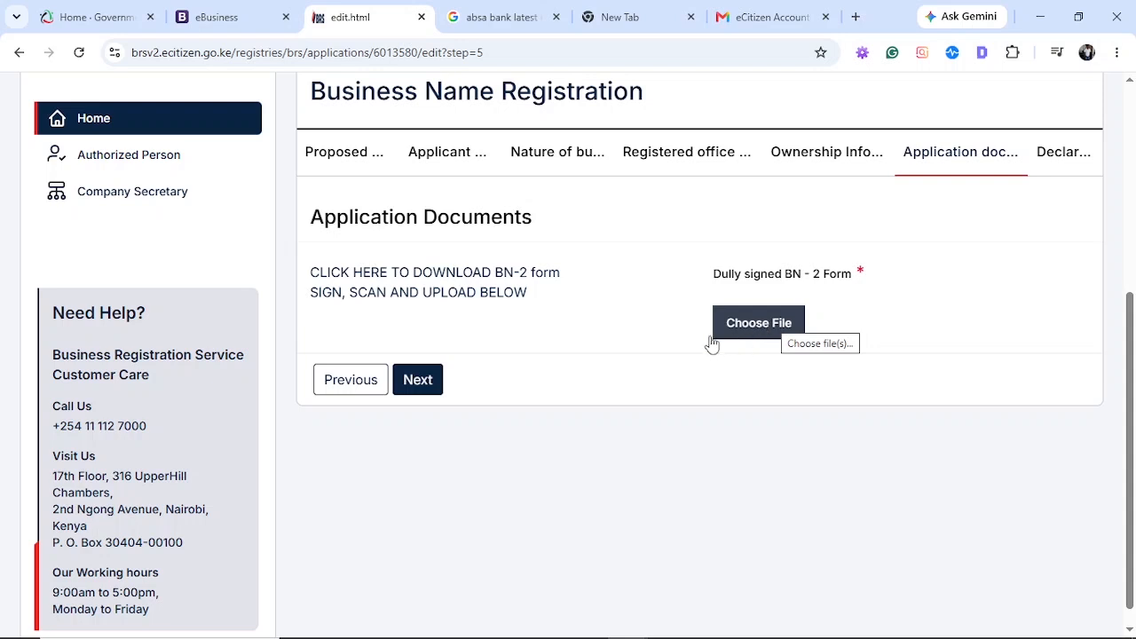
{"action": "left_click", "coordinate": [419, 381]}
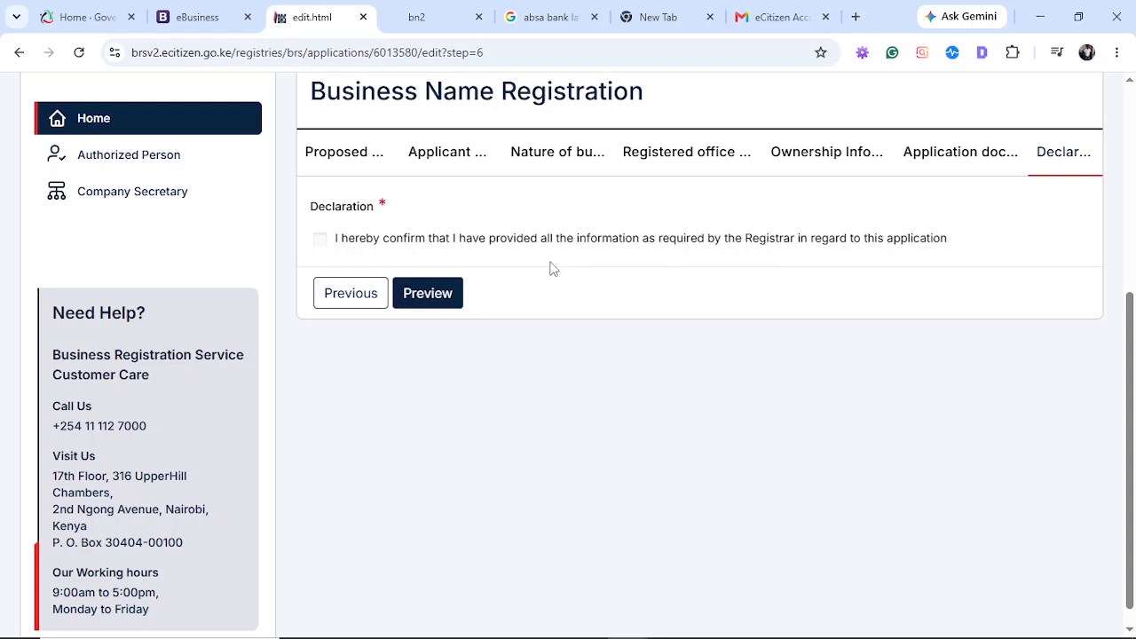
{"action": "left_click", "coordinate": [321, 240]}
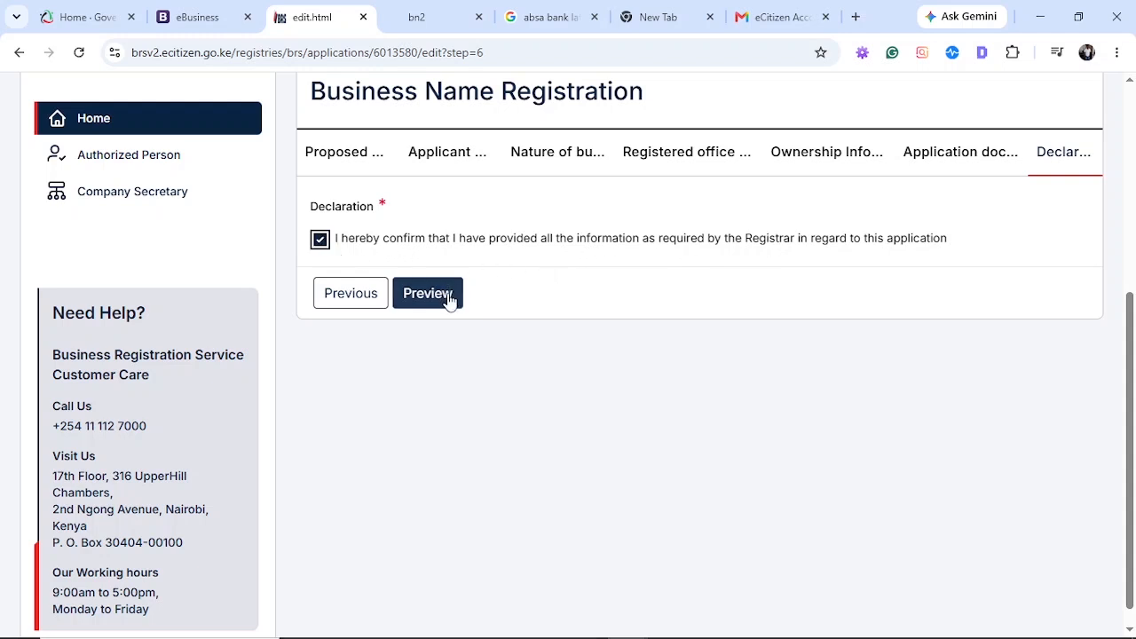
{"action": "left_click", "coordinate": [428, 293]}
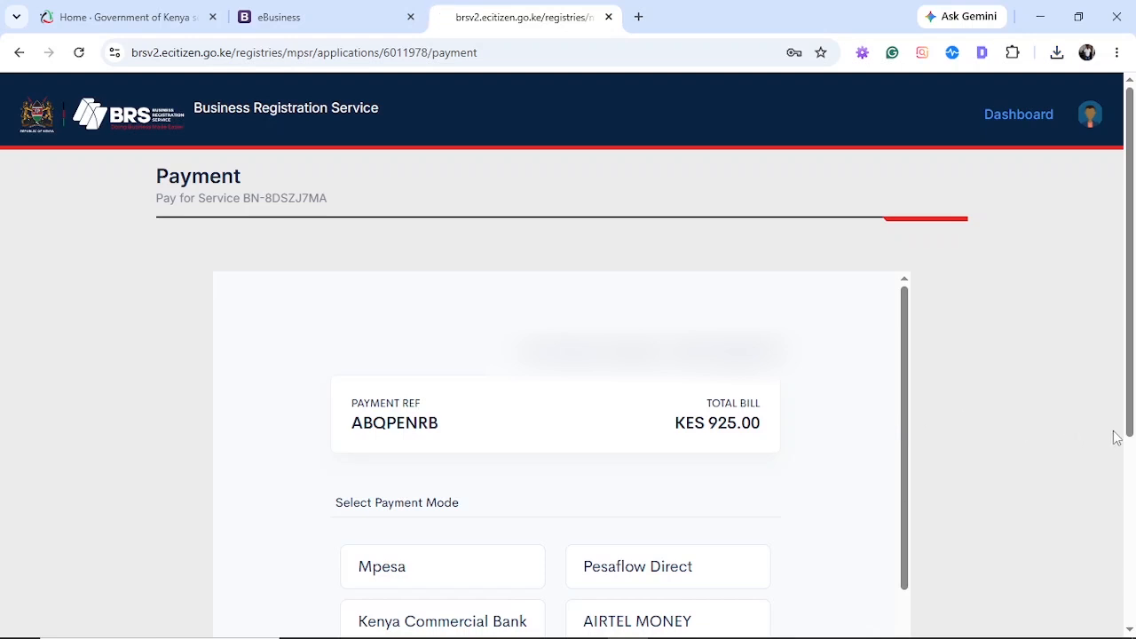
Look through the available payment modes for the registration bill and choose Mpesa.
{"action": "scroll", "coordinate": [1130, 426], "scroll_direction": "down", "scroll_amount": 3}
{"action": "left_click_drag", "start_coordinate": [904, 280], "coordinate": [936, 637]}
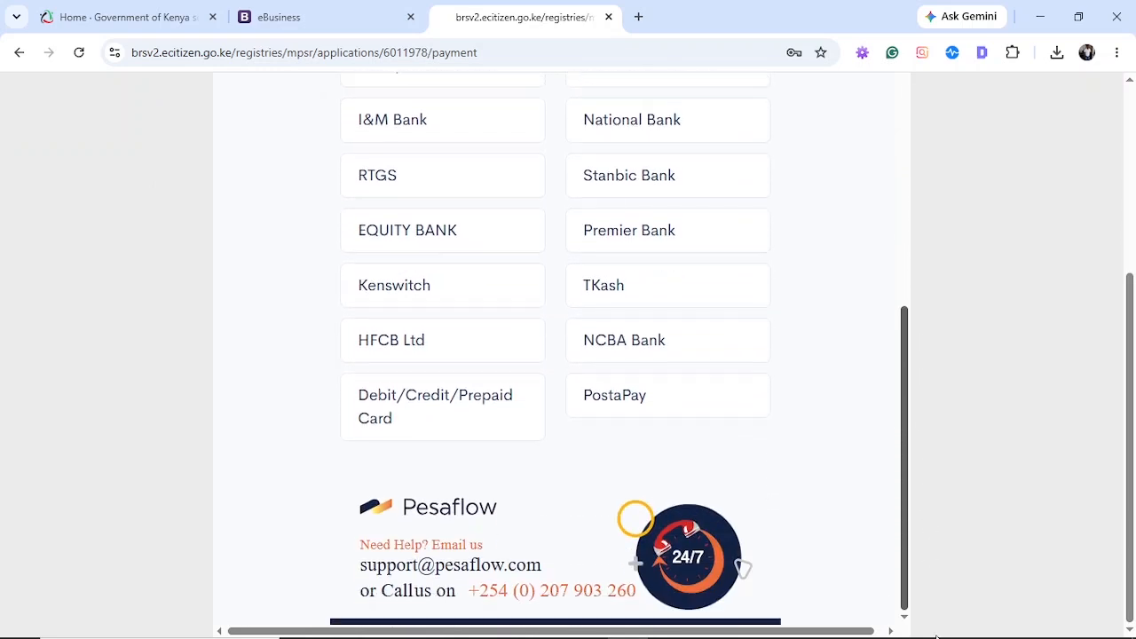
{"action": "left_click_drag", "start_coordinate": [936, 637], "coordinate": [1017, 265]}
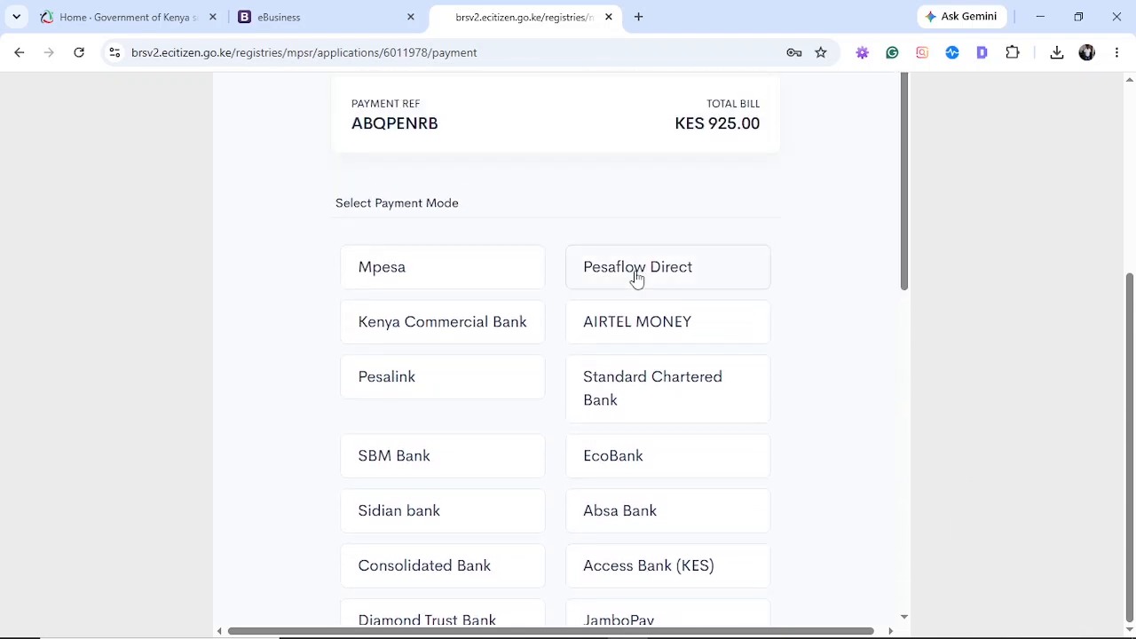
{"action": "left_click", "coordinate": [514, 278]}
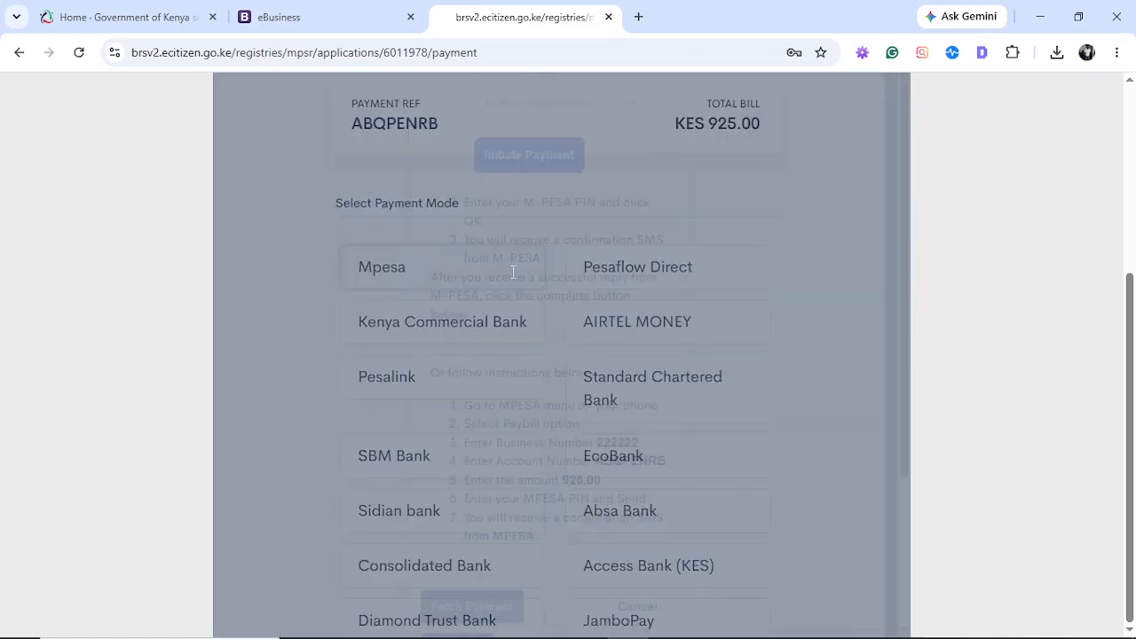